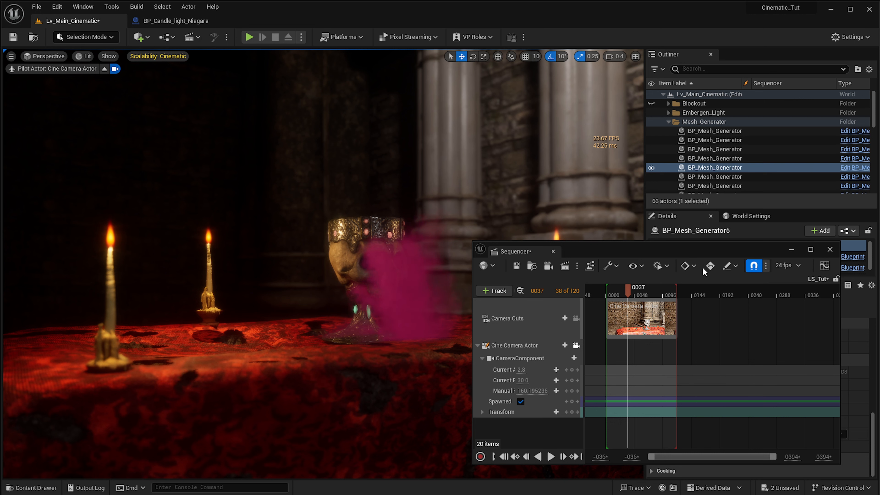
- Set the sequence's end to frame 480 and stretch the camera cut section to span frames -21 to 496
click(669, 266)
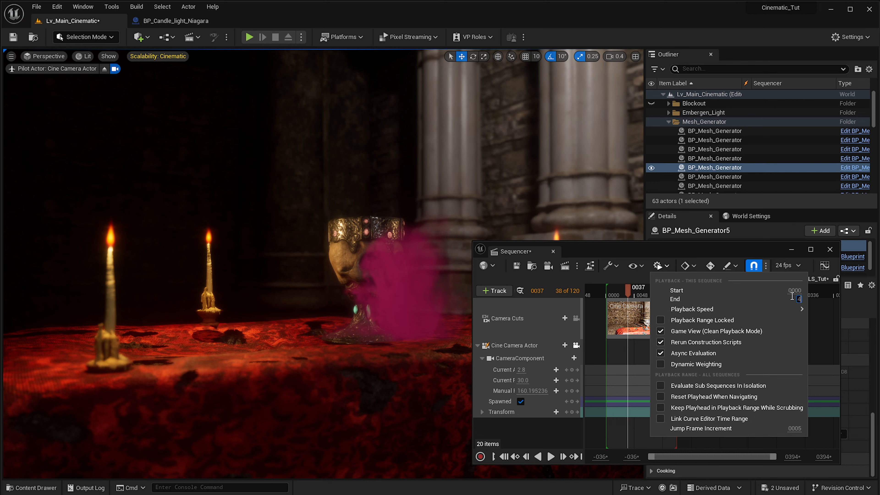
key(Return)
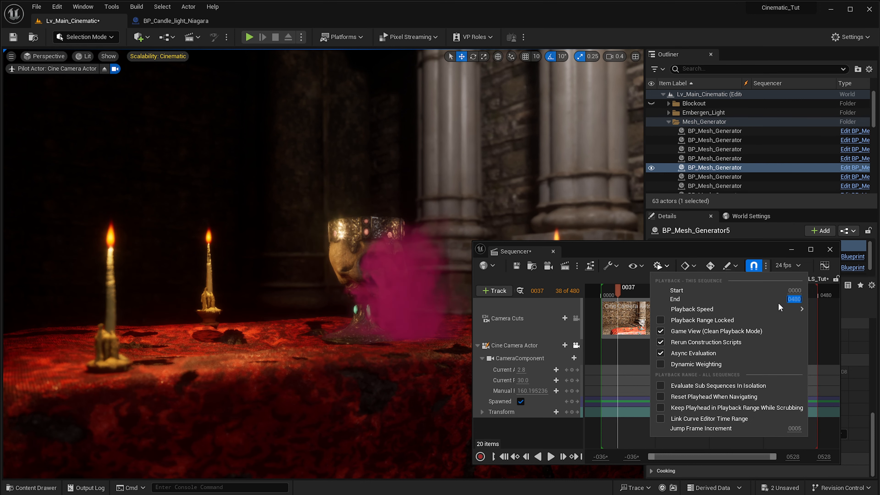
click(640, 374)
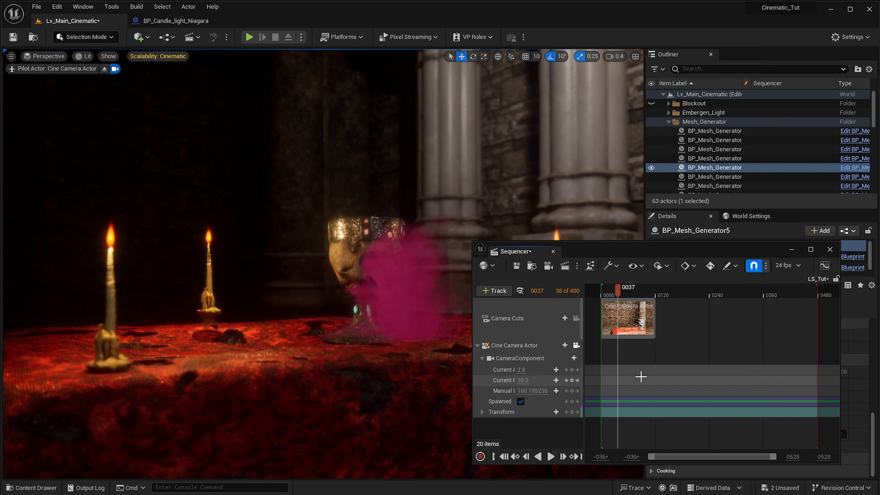
drag(654, 312, 824, 323)
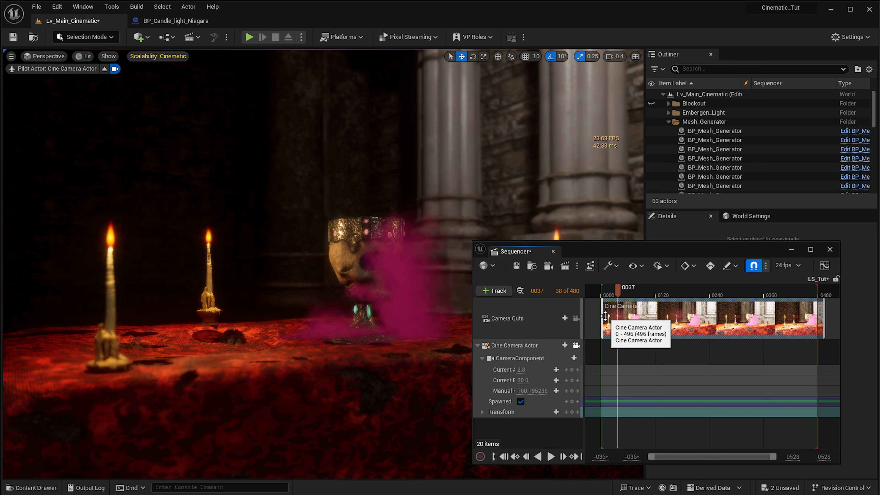
drag(602, 316, 592, 316)
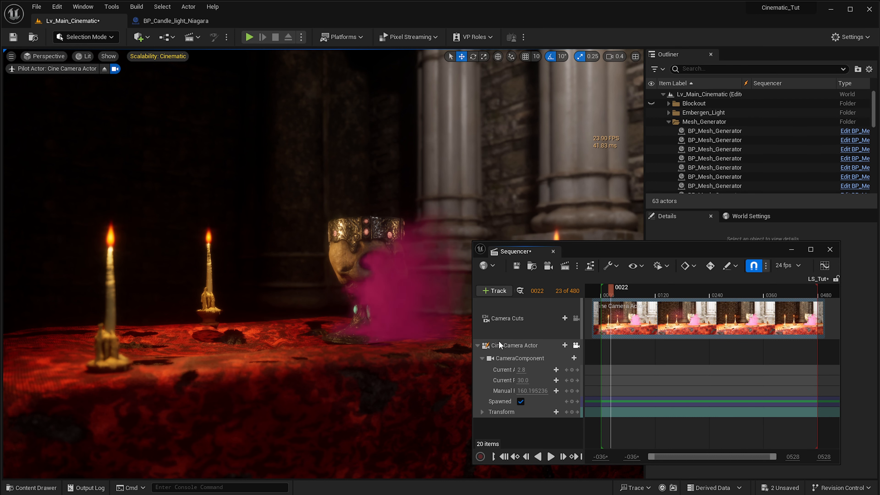
- Select the Cine Camera Actor and pull the piloted camera back to frame the whole candlelit table with the columns behind
click(509, 345)
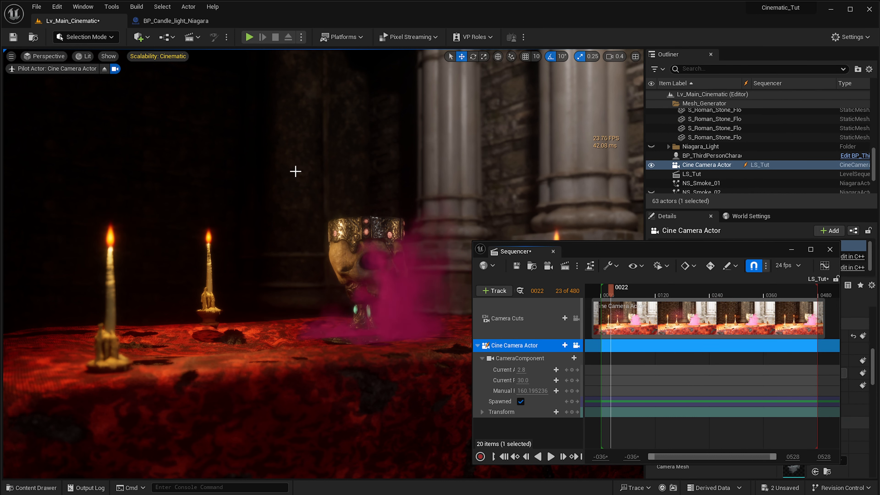
right_drag(296, 193, 349, 205)
key(s)
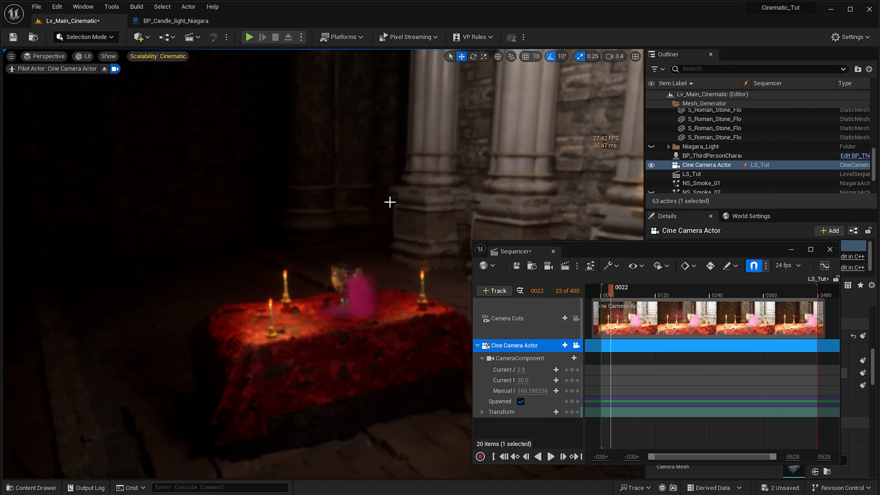
key(d)
right_drag(430, 164, 419, 169)
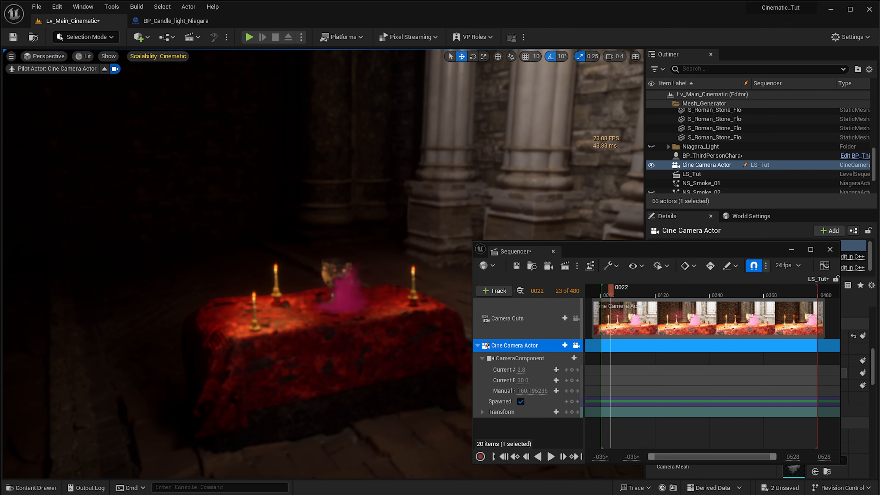
- Switch to the browser, examine the goblet close-up and wide candle shot in the Dark Souls 3 cutscene, and return to Unreal Editor
drag(0, 107, 532, 33)
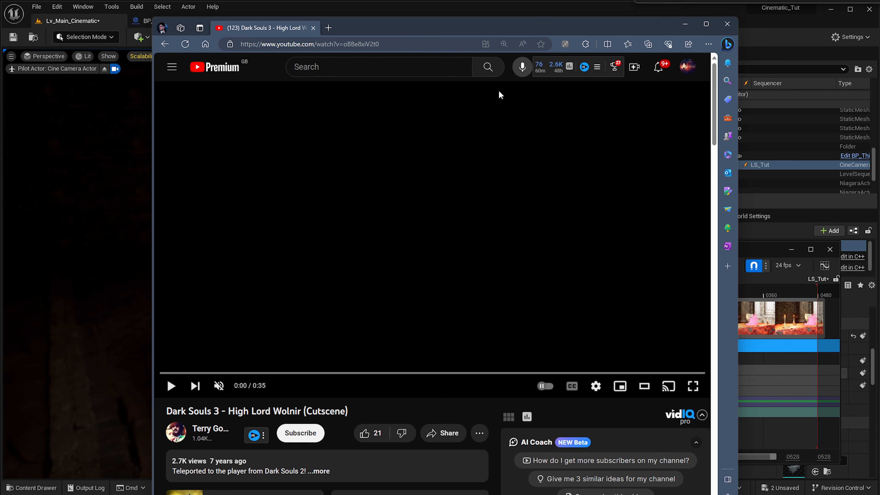
click(250, 348)
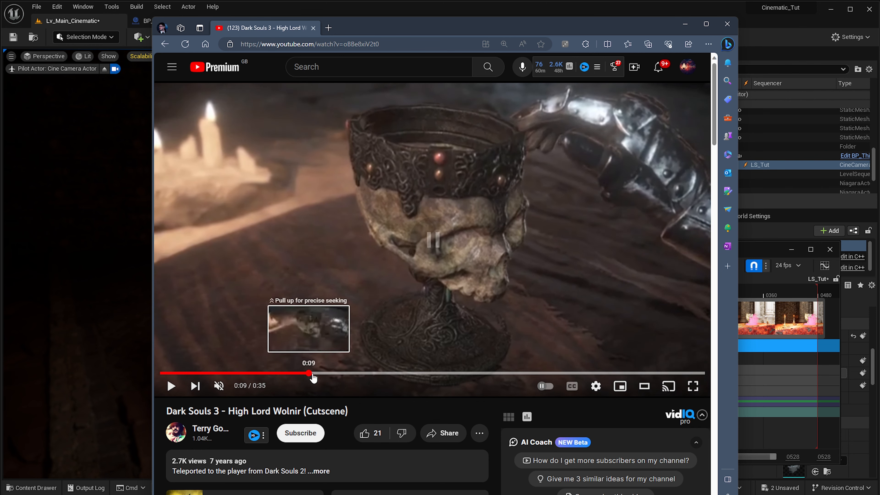
drag(324, 377, 399, 374)
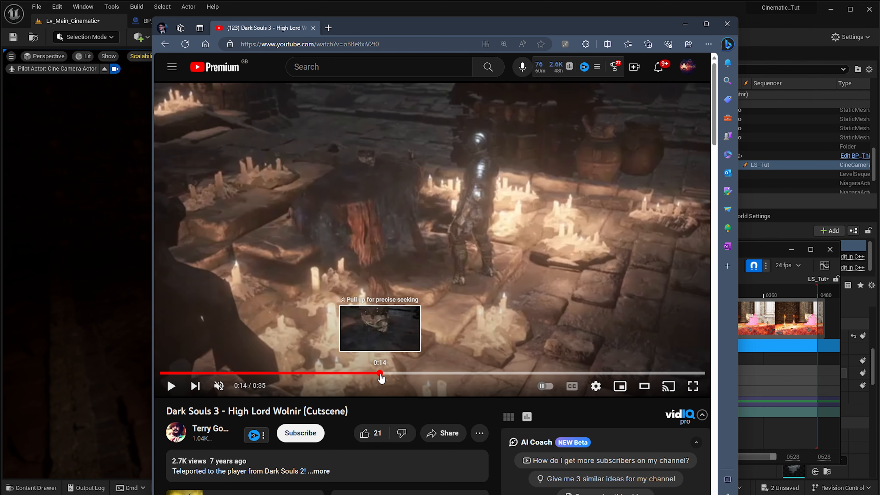
click(392, 373)
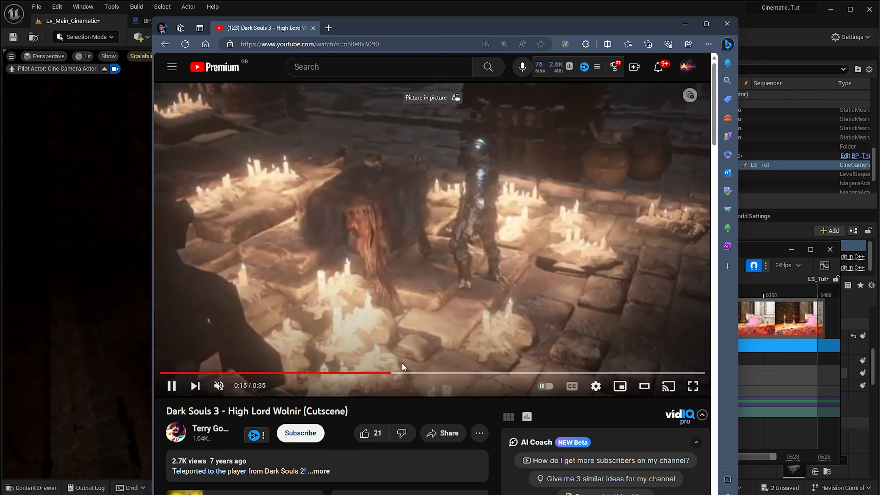
click(420, 127)
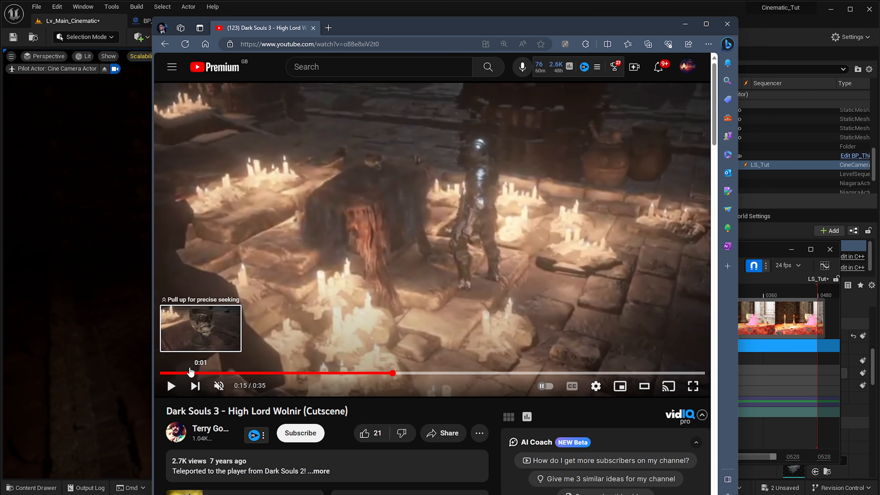
click(162, 373)
click(347, 233)
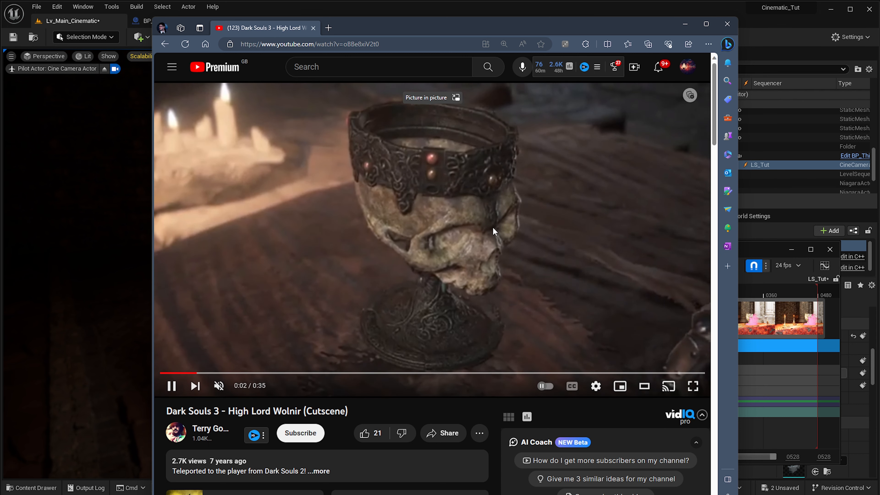
drag(637, 35, 0, 119)
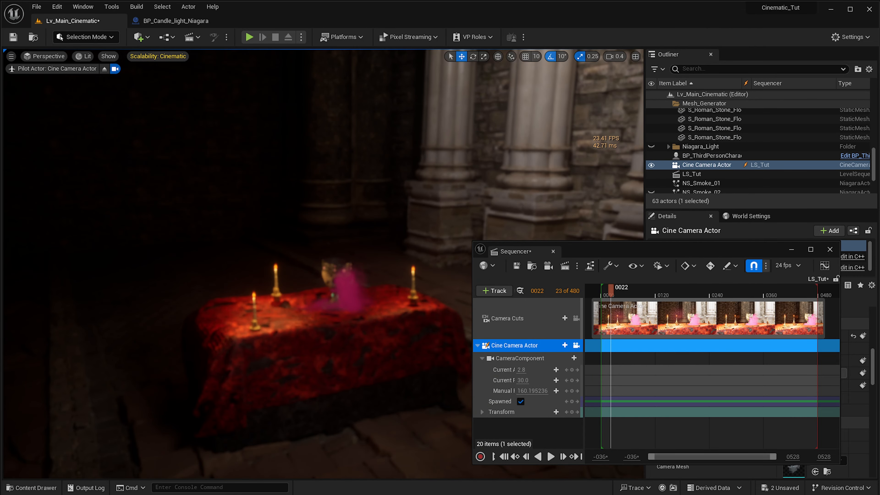
- Reposition the piloted camera high above the floor, looking down through the dark curved arches at the red table
right_drag(322, 242, 307, 381)
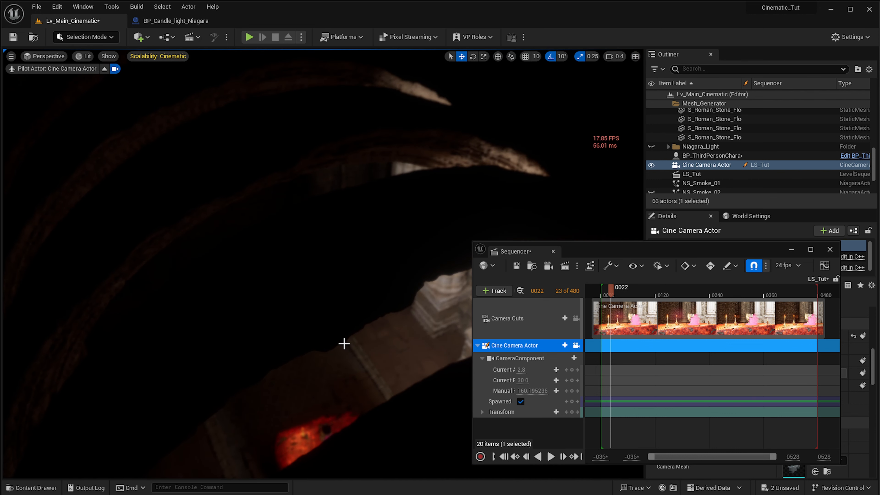
right_drag(344, 343, 379, 421)
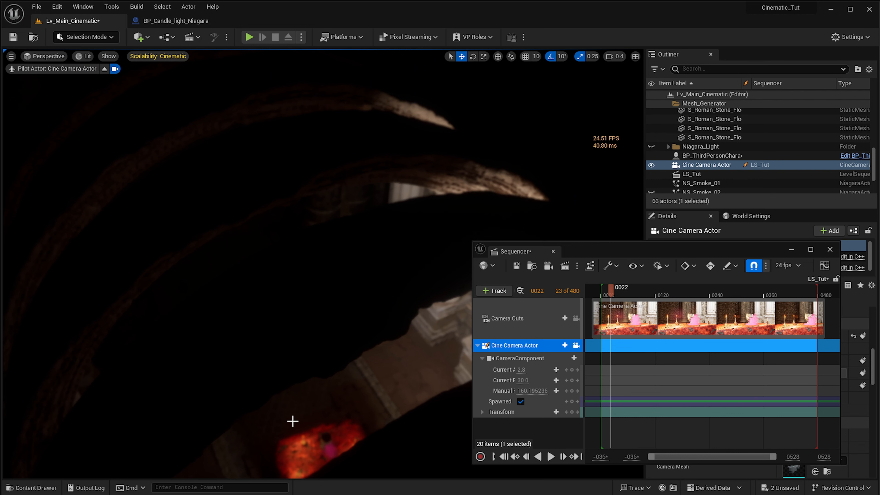
right_drag(317, 402, 318, 407)
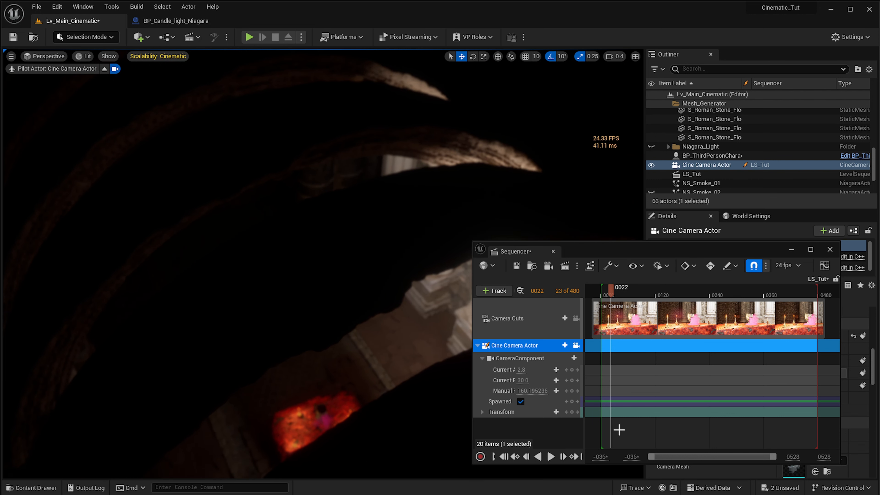
- Key the Cine Camera Actor's Transform at frame -10, just before the sequence start
ctrl+scroll(669, 395, up, 3)
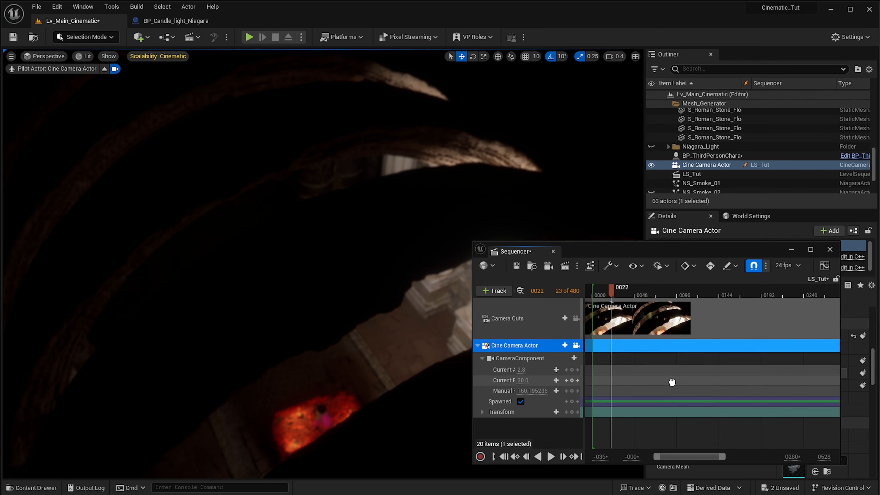
right_drag(671, 382, 756, 381)
ctrl+scroll(703, 378, up, 3)
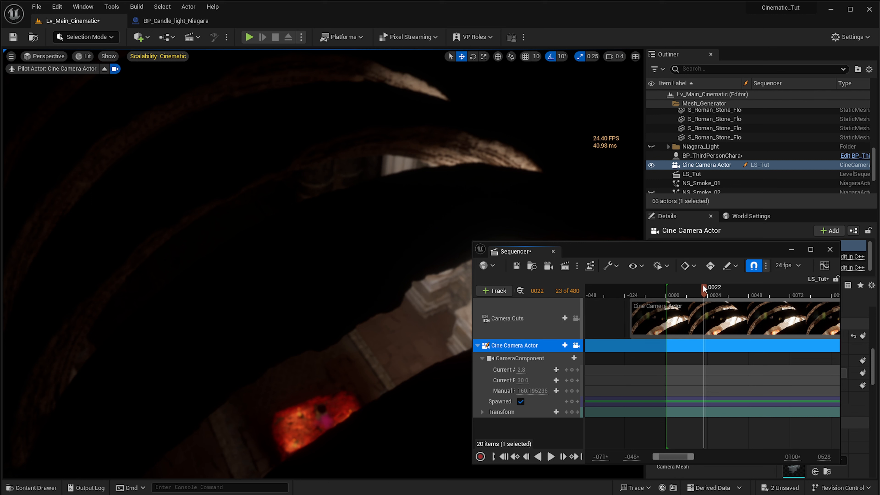
drag(703, 286, 649, 292)
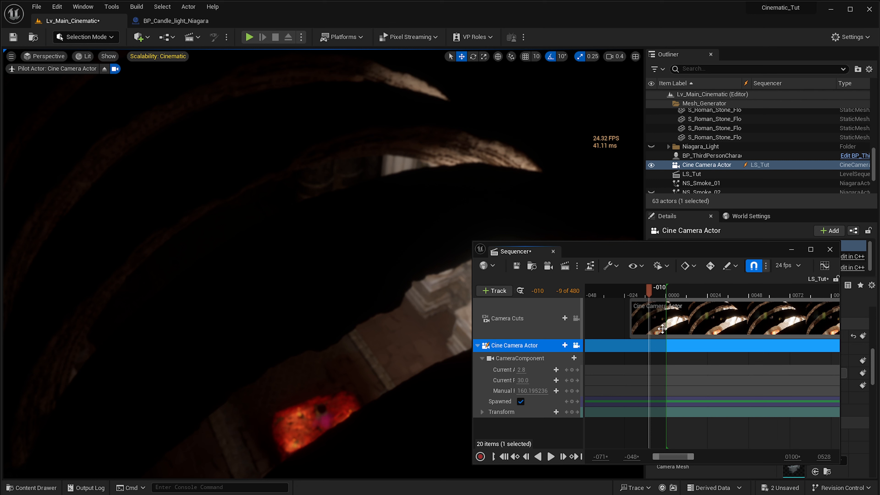
click(572, 412)
- Expand the camera's Transform channels and remove the Scale key, keeping only the Location and Rotation keys
click(630, 294)
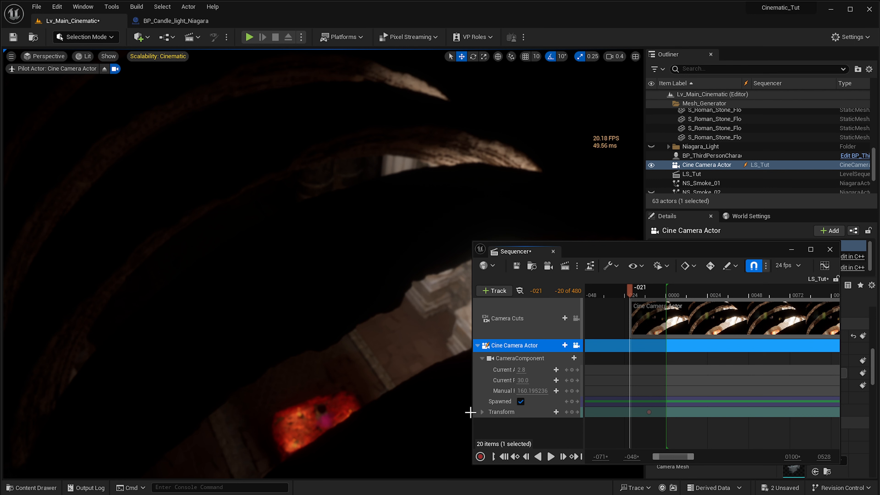
click(481, 412)
scroll(523, 382, down, 1)
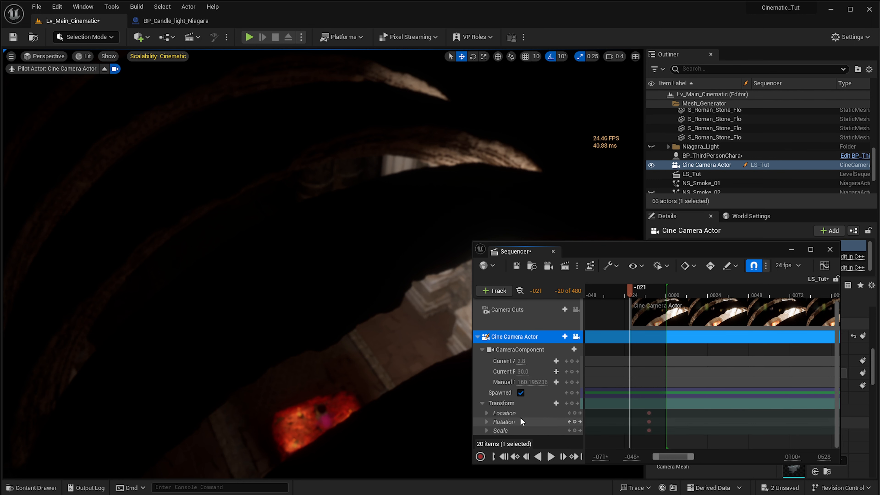
drag(641, 439, 664, 431)
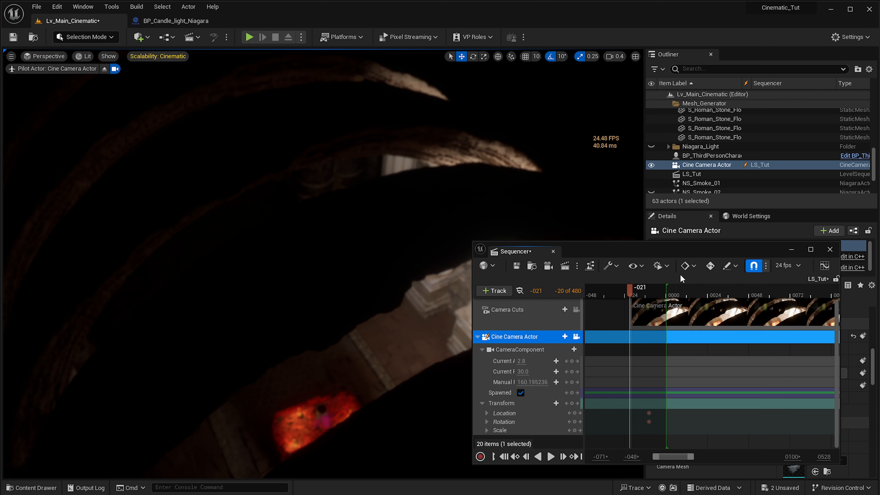
- Enable auto-keying and, at frame 47, move the camera past the arches to look down on the red table
click(710, 266)
drag(630, 298, 747, 320)
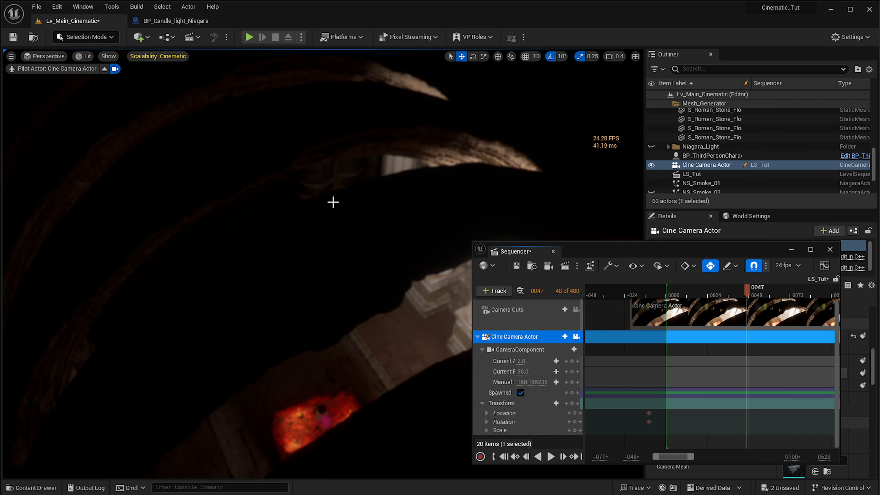
right_drag(381, 222, 415, 308)
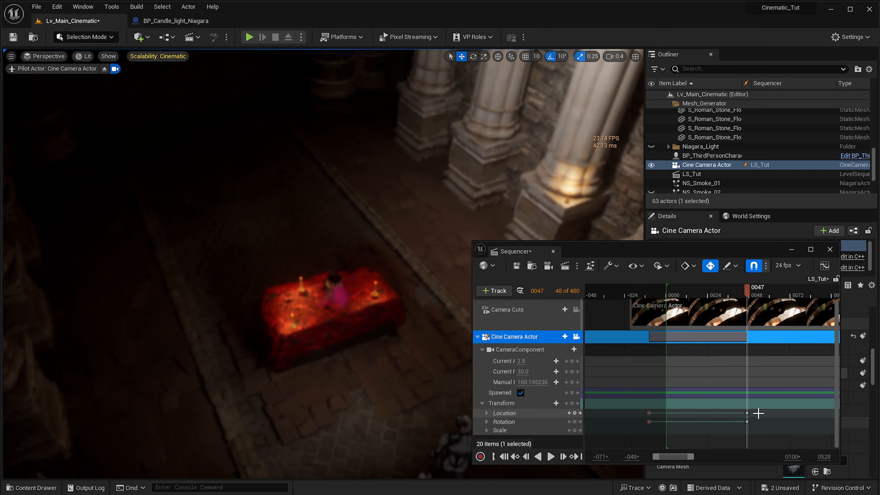
- Play the camera move from the first transform key to check the motion toward the table
click(647, 293)
key(space)
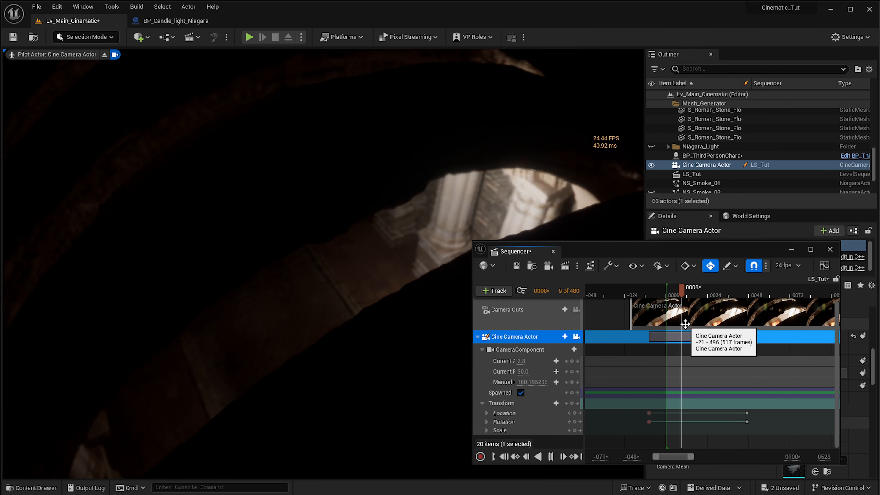
key(space)
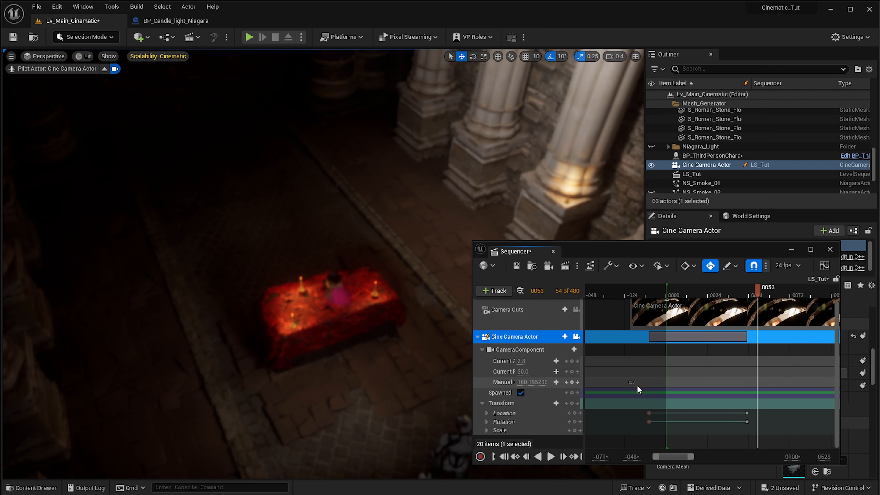
- Select all Location and Rotation keys and replay the move, once from before the first key and once from just after frame 0
drag(629, 382, 744, 437)
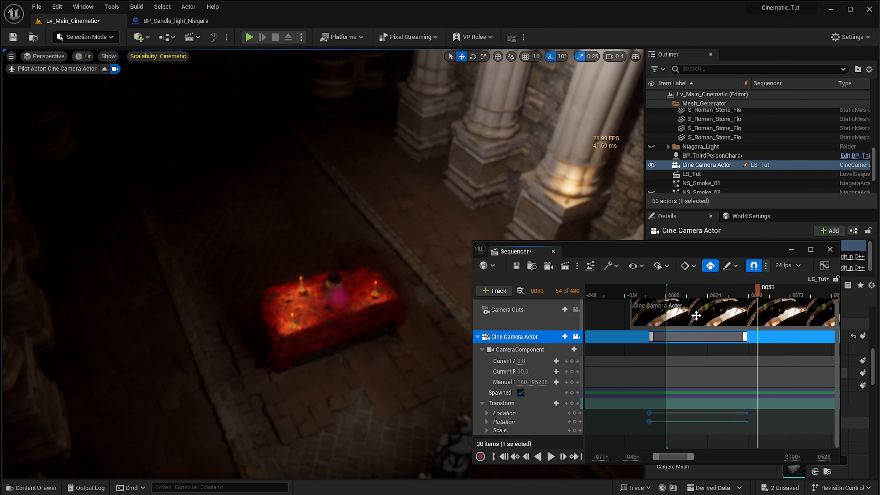
click(637, 296)
key(space)
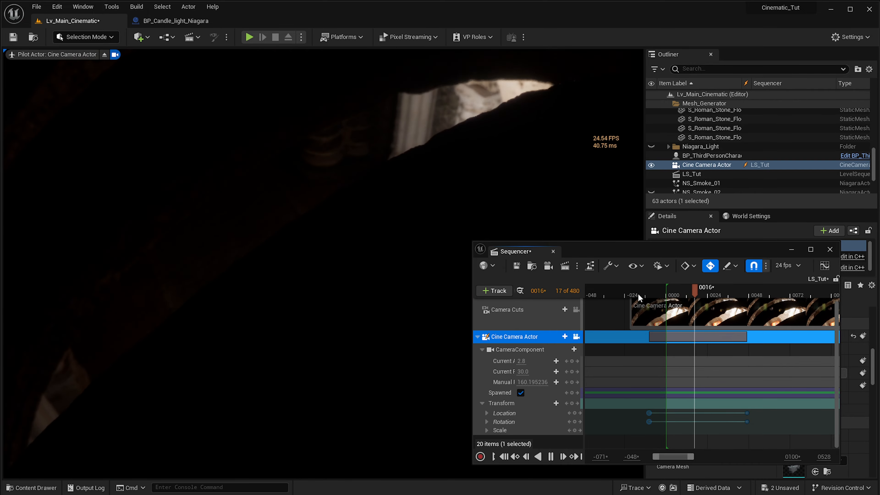
key(space)
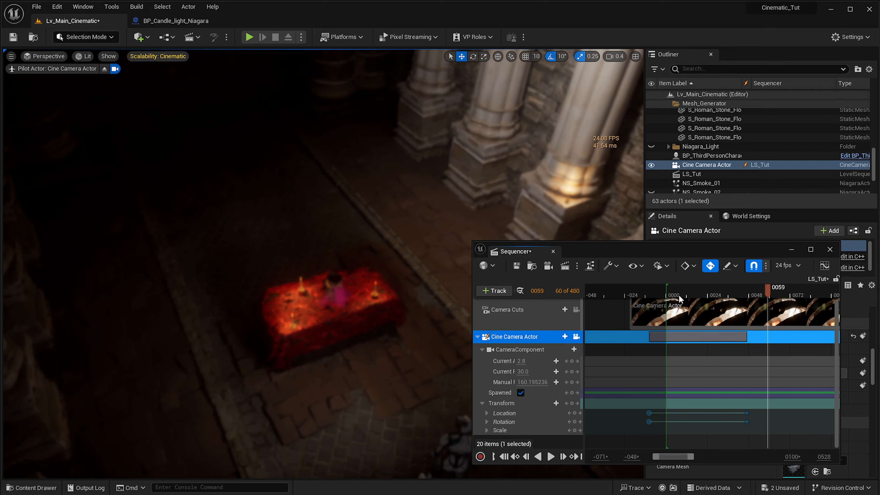
click(681, 296)
key(space)
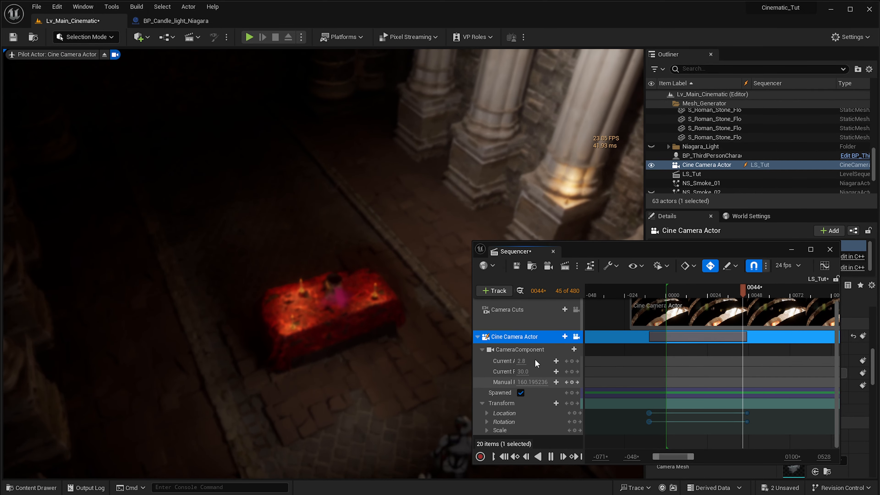
key(space)
- Reselect the camera's Location and Rotation keys and open their key interpolation options
drag(768, 430, 653, 412)
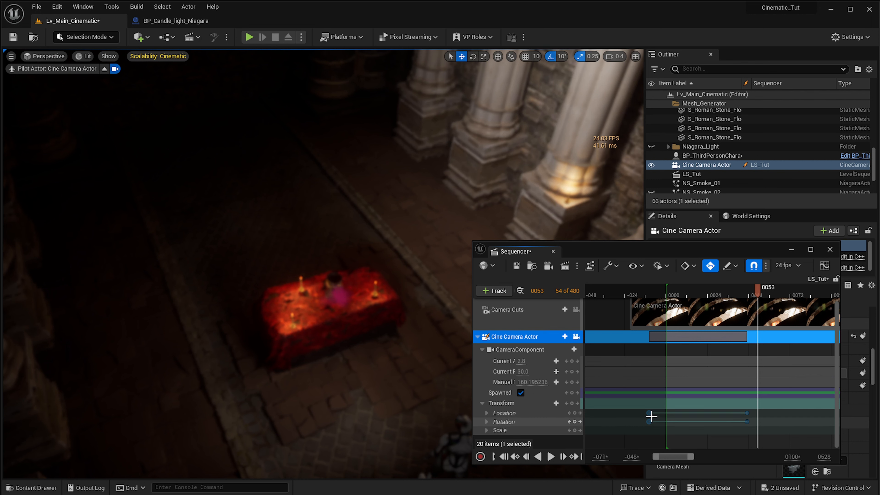
right_click(649, 416)
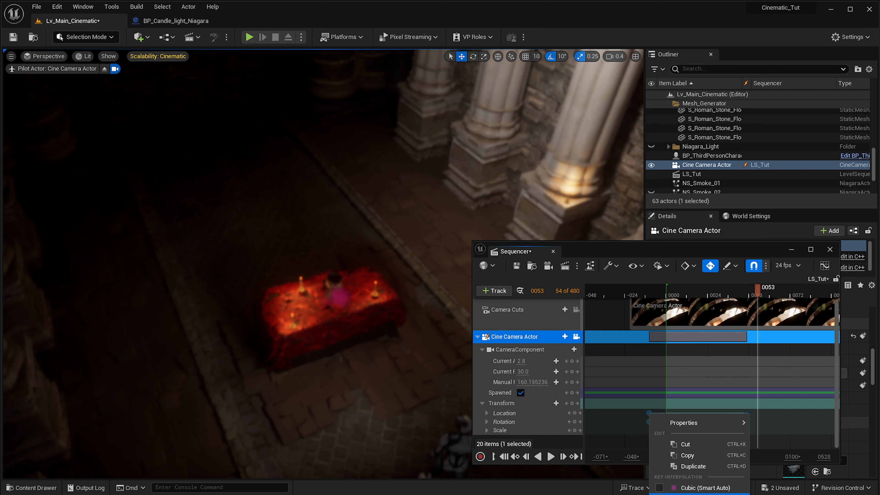
key(Escape)
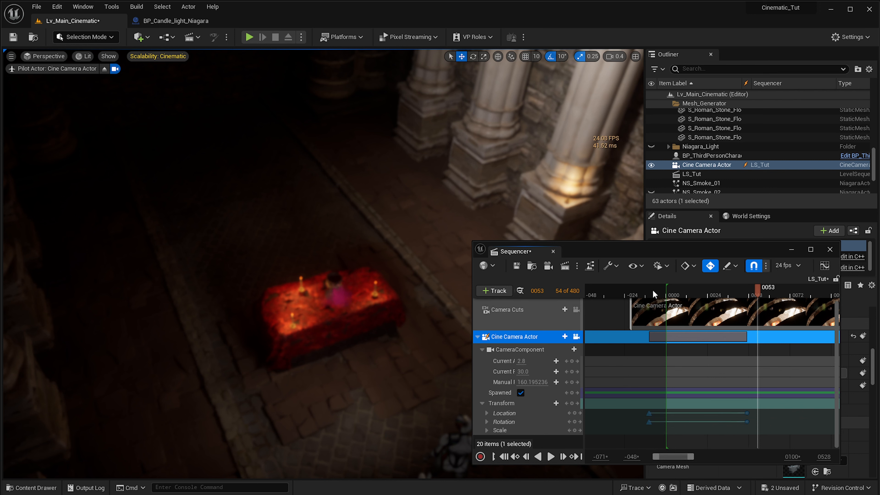
- Replay the camera move twice from before frame 0 to review the descent toward the red table
click(644, 294)
key(space)
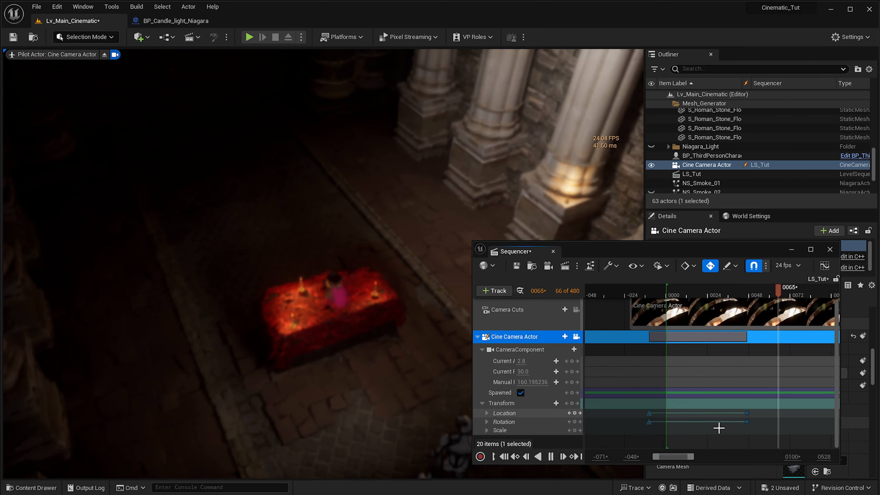
key(space)
ctrl+scroll(754, 423, up, 3)
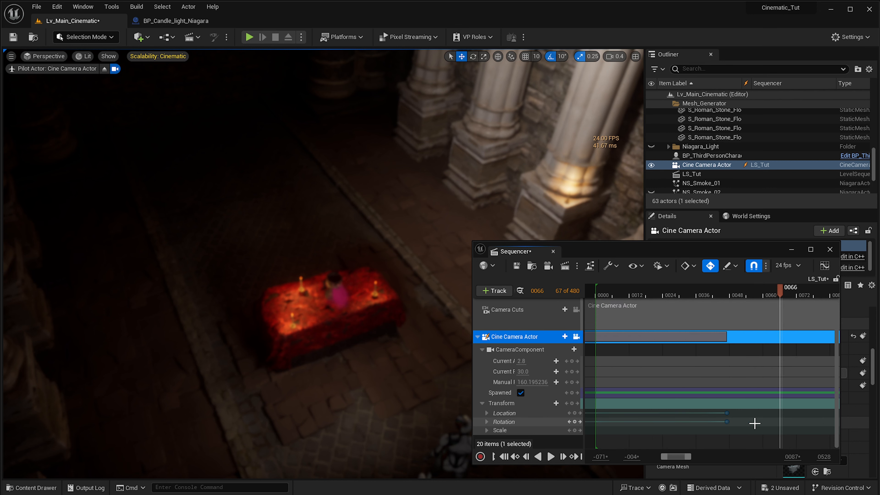
ctrl+scroll(710, 420, down, 1)
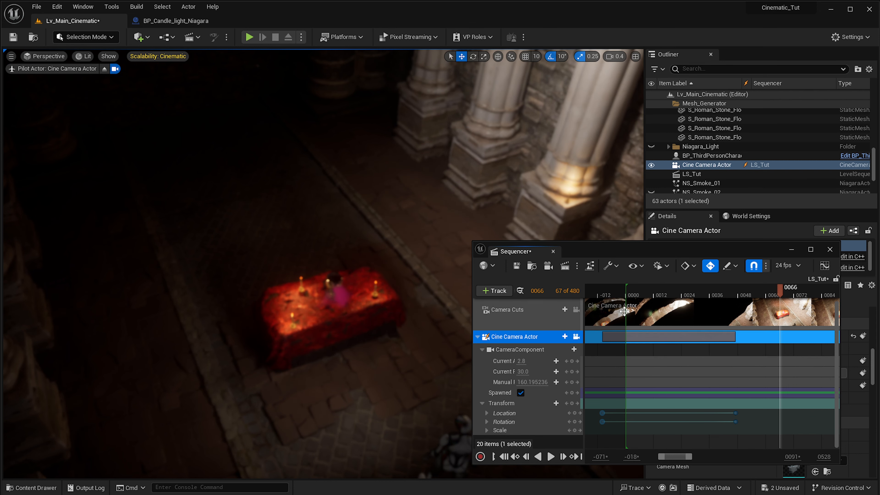
click(615, 297)
key(space)
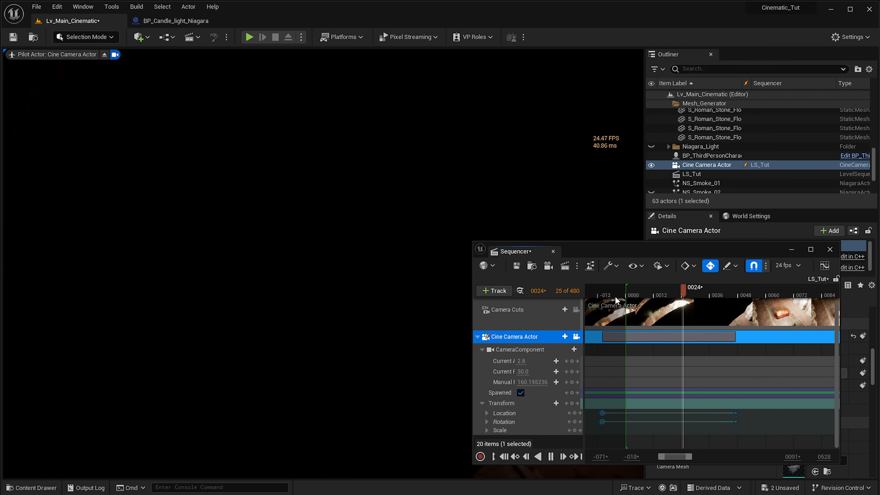
key(space)
- At frame 120, lower and tilt the camera to just above table height, facing the goblet and candles
ctrl+scroll(624, 296, down, 5)
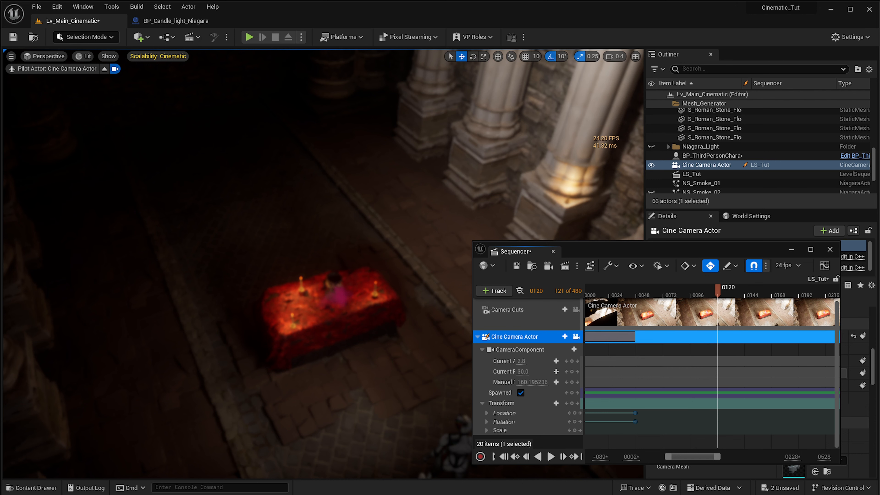
key(q)
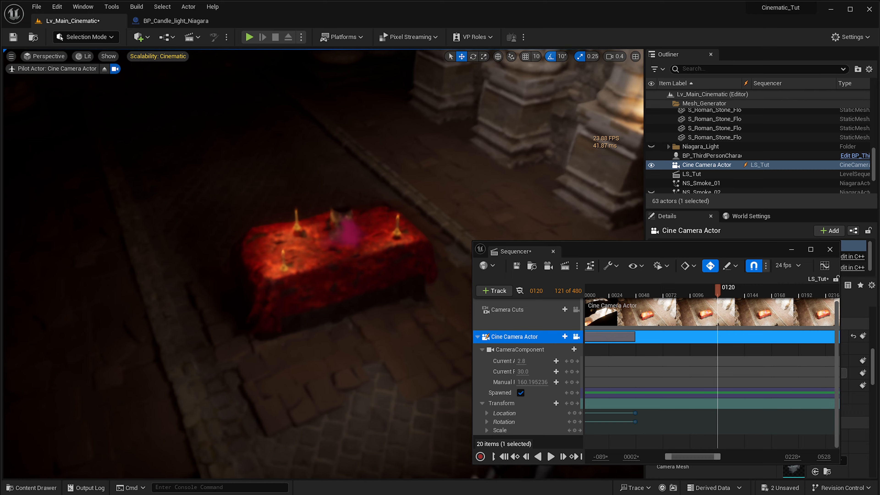
key(q)
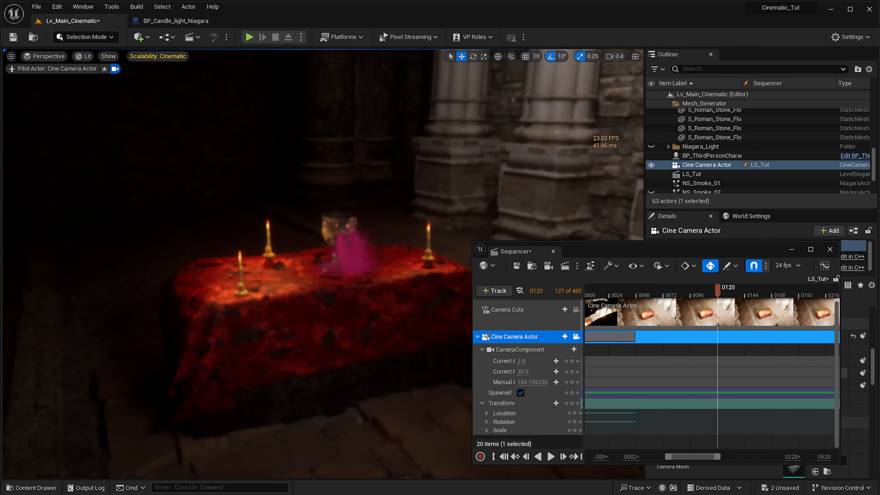
key(q)
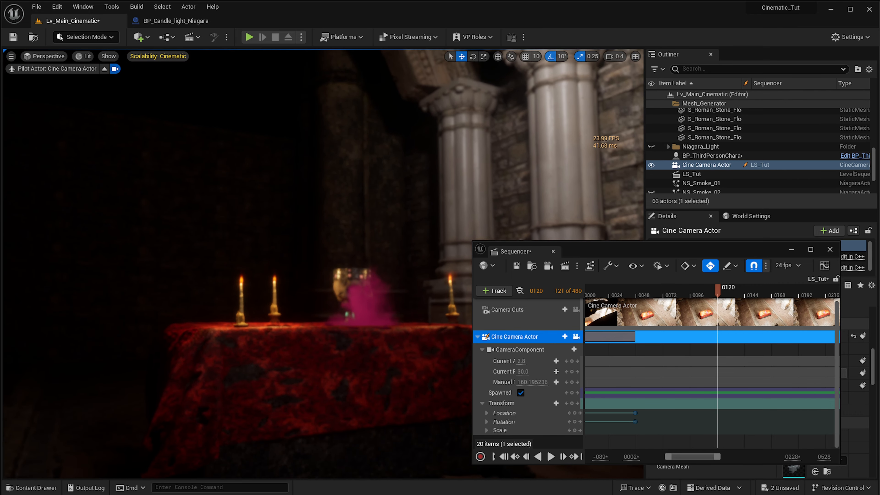
ctrl+scroll(718, 407, down, 2)
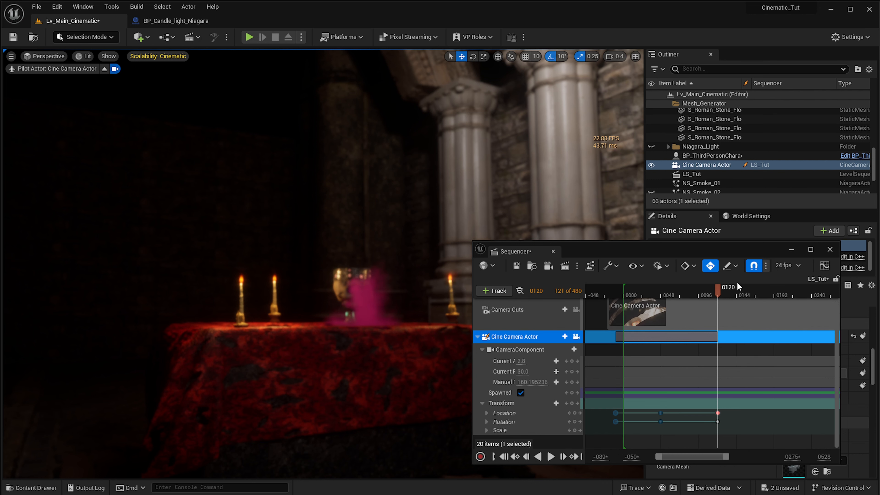
key(e)
key(e)
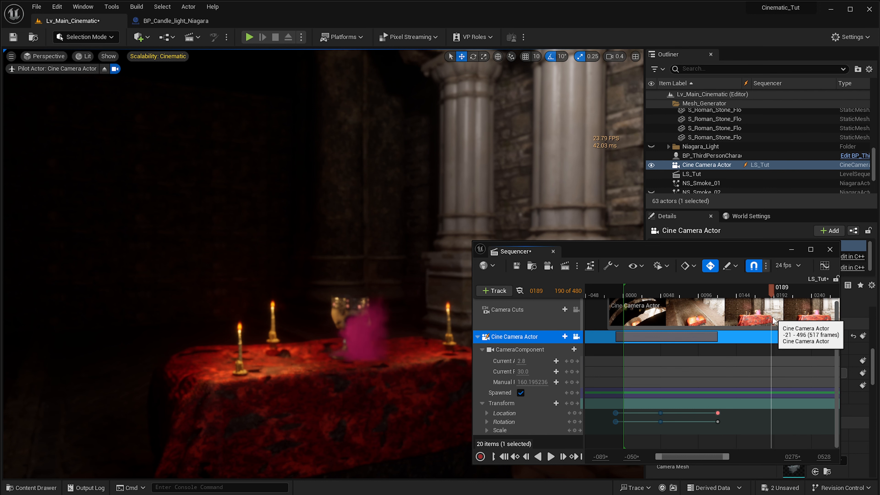
- At frame 189, push the camera in close to the skull goblet and replay the approach
key(w)
right_drag(422, 326, 445, 361)
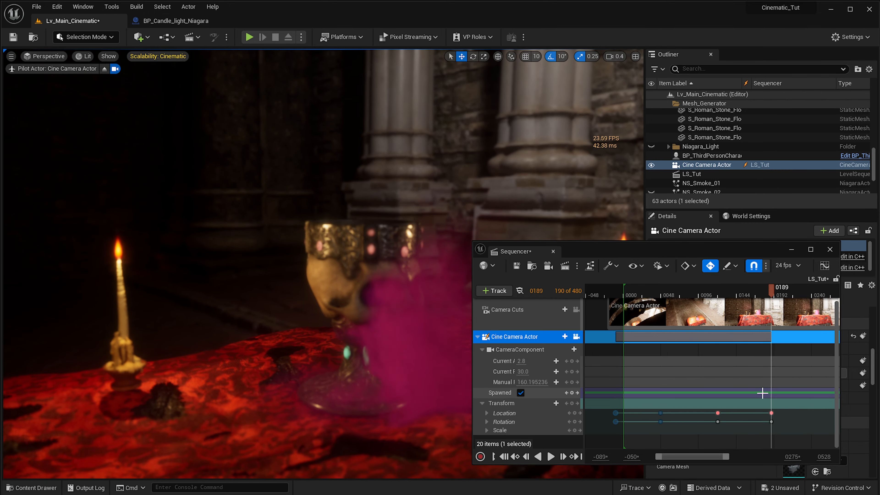
ctrl+scroll(762, 393, down, 6)
right_drag(813, 411, 774, 399)
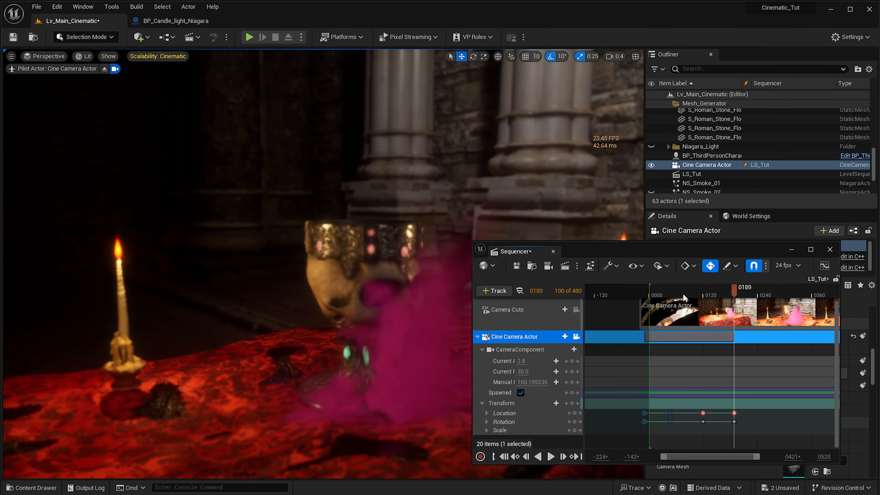
click(683, 298)
key(space)
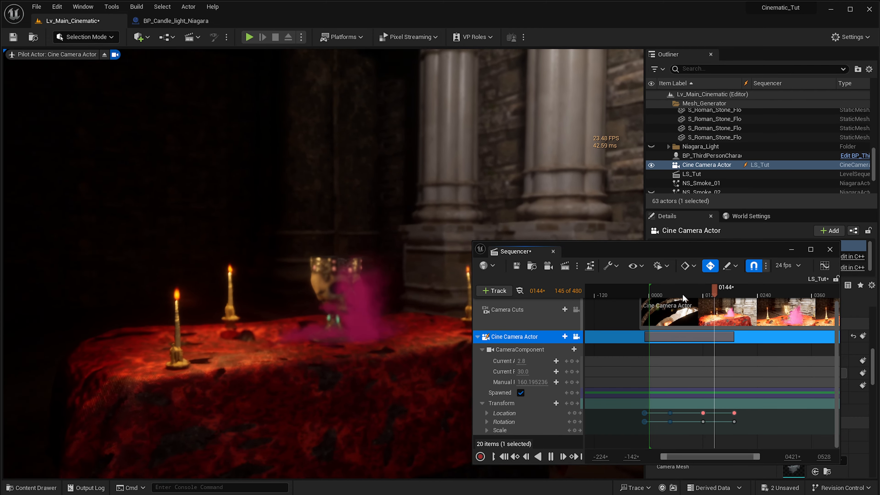
key(space)
- At frame 257, swing the camera around the goblet to frame the glowing mannequin behind the candle
ctrl+scroll(756, 377, down, 3)
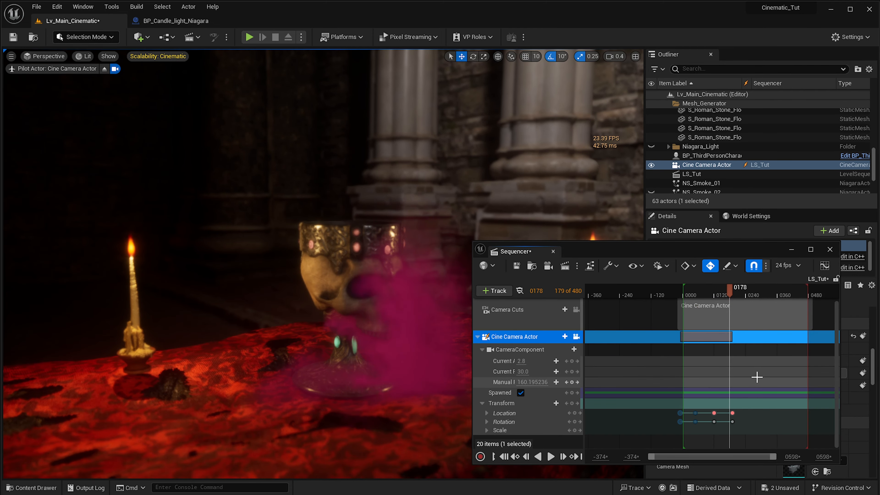
right_drag(757, 378, 741, 375)
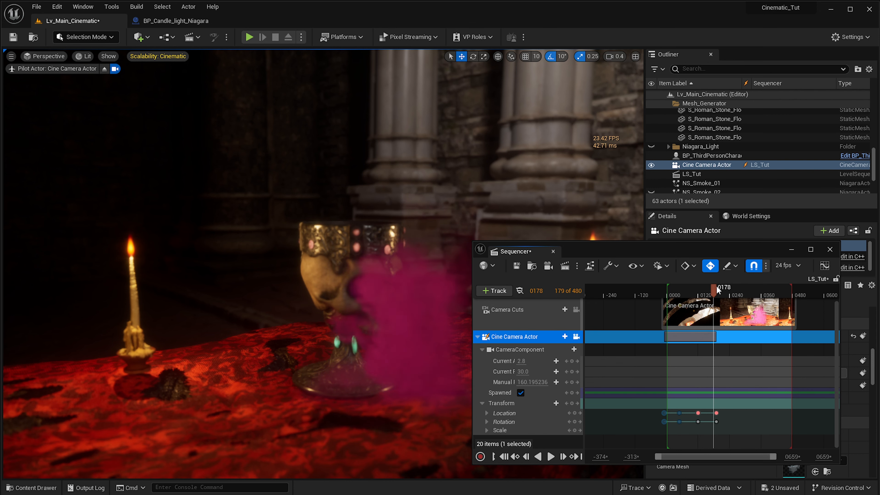
drag(717, 291, 725, 293)
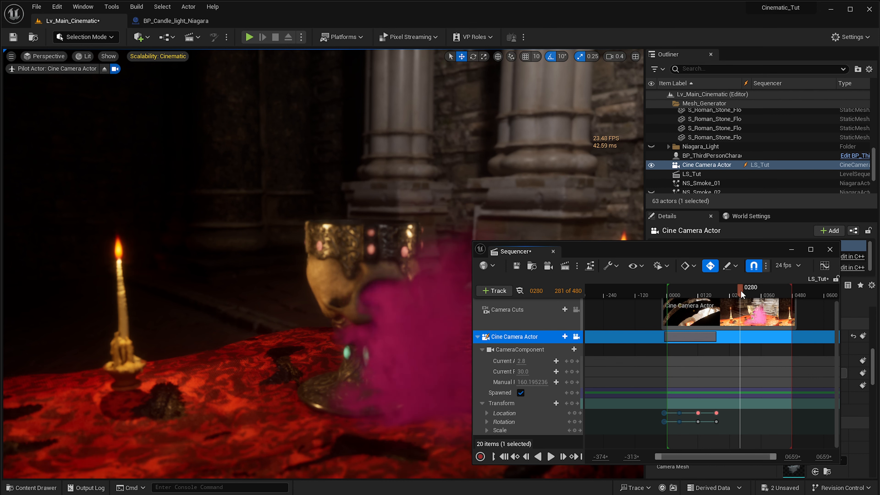
right_drag(368, 119, 569, 96)
right_drag(482, 200, 482, 200)
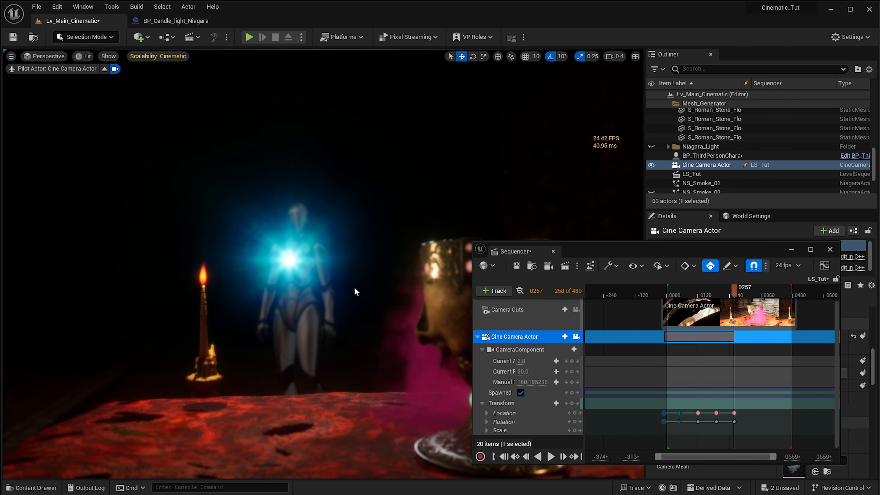
- Replay and scrub the turn between the frame 189 and 257 keys, stopping at frame 206 where the goblet fills the view
click(712, 294)
key(space)
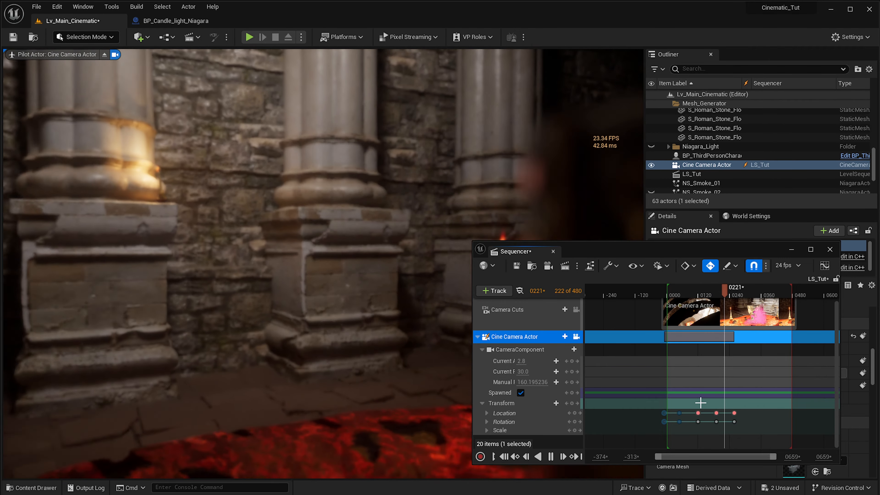
ctrl+scroll(710, 411, up, 3)
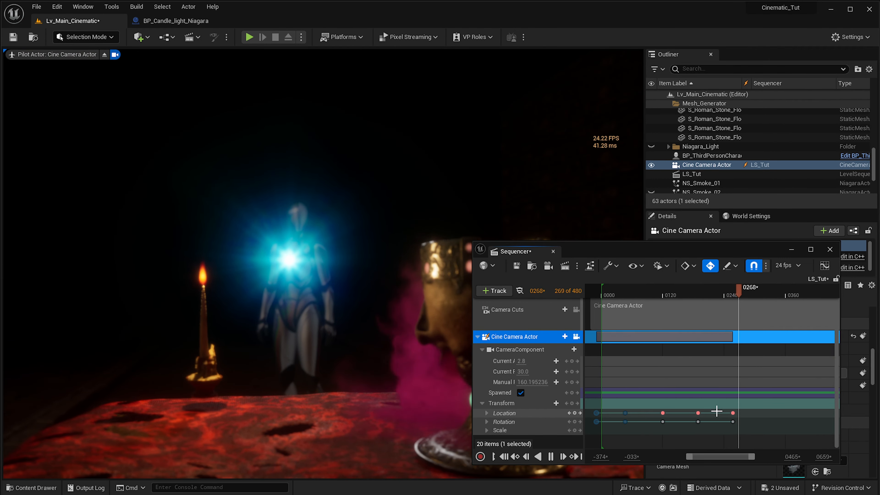
key(space)
drag(730, 299, 694, 291)
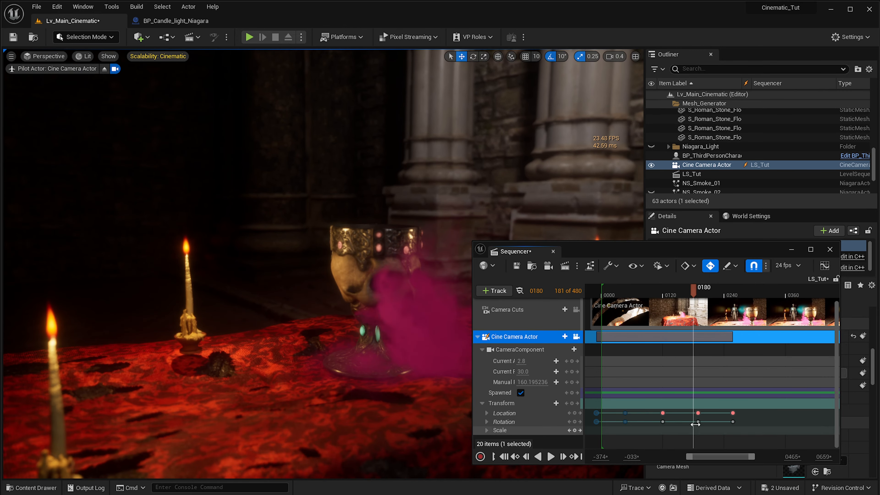
key(period)
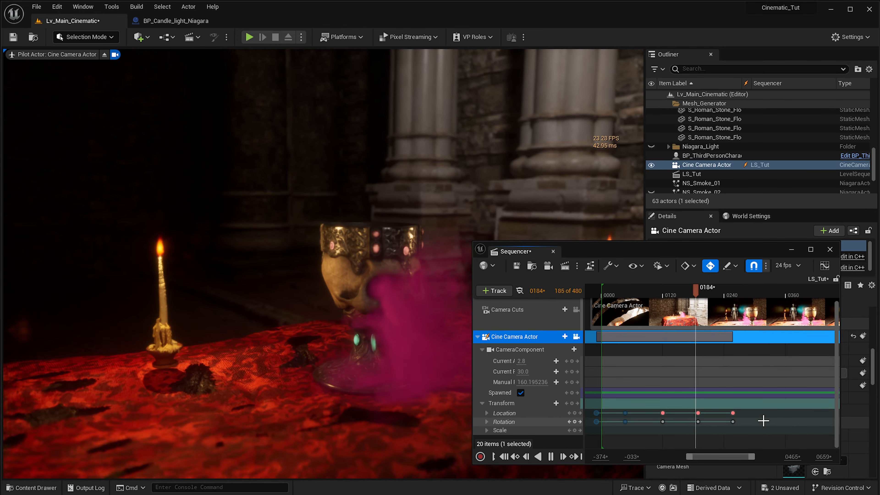
ctrl+scroll(710, 397, up, 2)
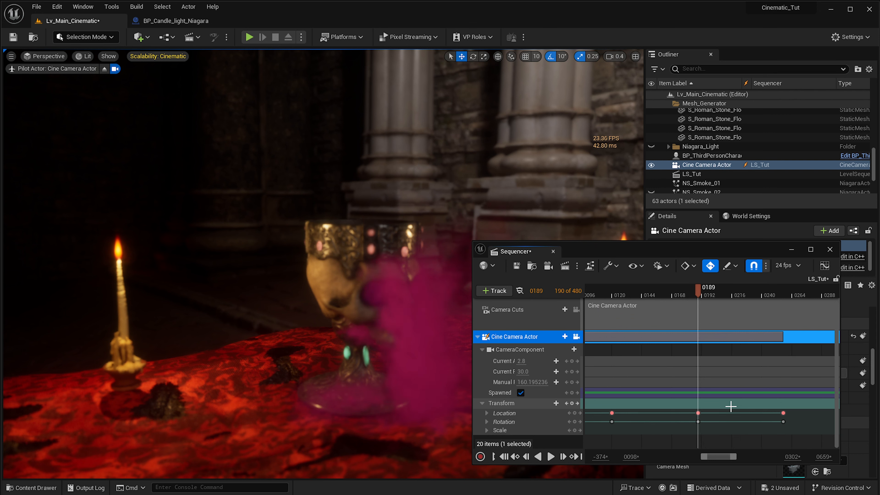
key(space)
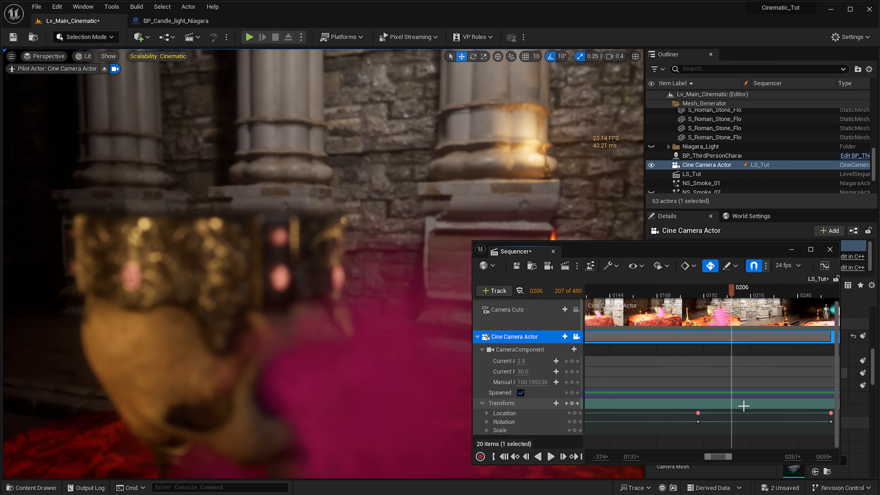
key(space)
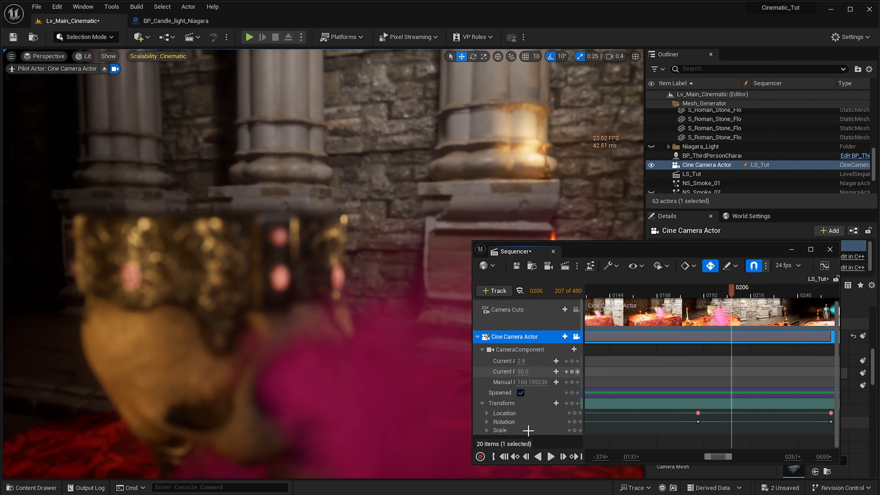
- Try adjusting the camera's individual Location and Rotation values at frame 206, undoing each change
click(487, 413)
drag(534, 423, 539, 423)
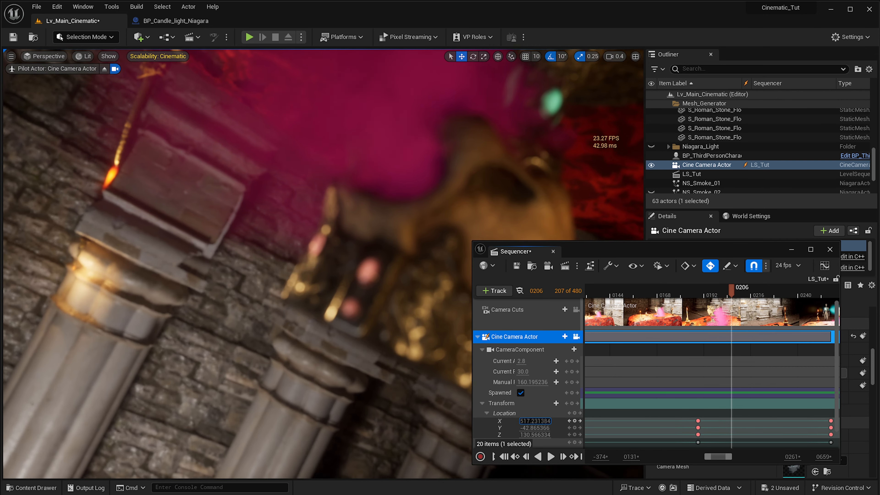
key(ctrl+z)
scroll(533, 424, down, 2)
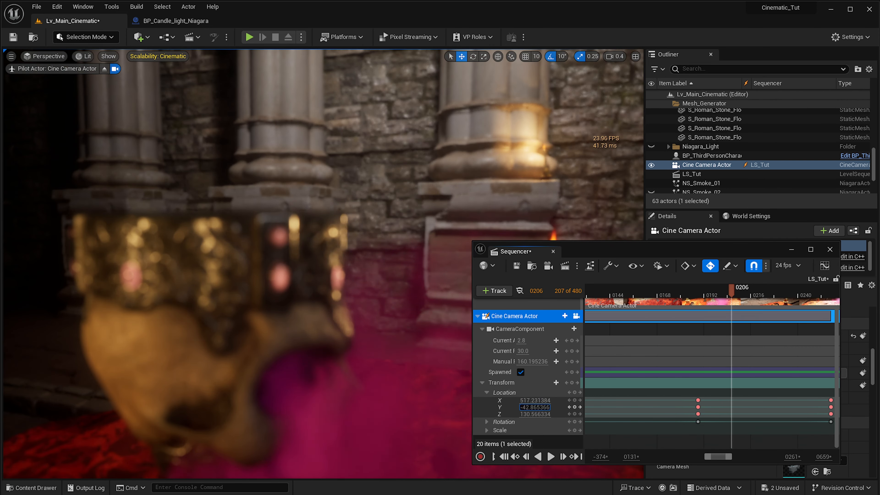
mouse_move(539, 408)
mouse_down()
mouse_move(549, 409)
mouse_move(539, 415)
mouse_up()
key(ctrl+z)
key(ctrl+z)
click(488, 423)
scroll(489, 424, down, 2)
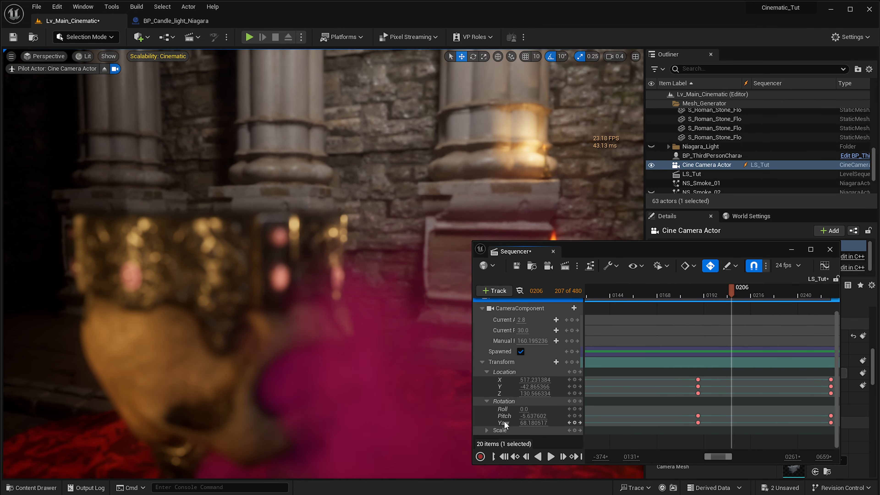
mouse_move(531, 416)
mouse_down()
mouse_move(554, 416)
mouse_move(536, 416)
mouse_up()
key(ctrl+z)
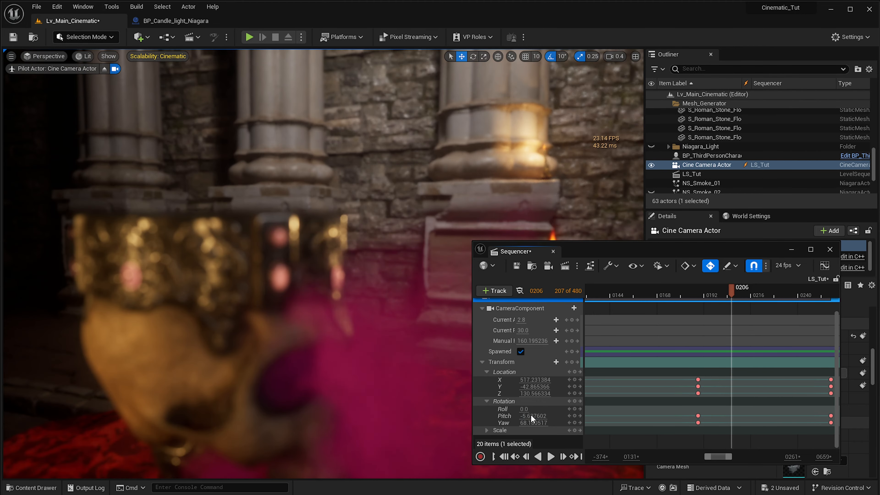
mouse_move(535, 386)
mouse_down()
mouse_move(524, 386)
mouse_move(541, 386)
mouse_up()
key(ctrl+z)
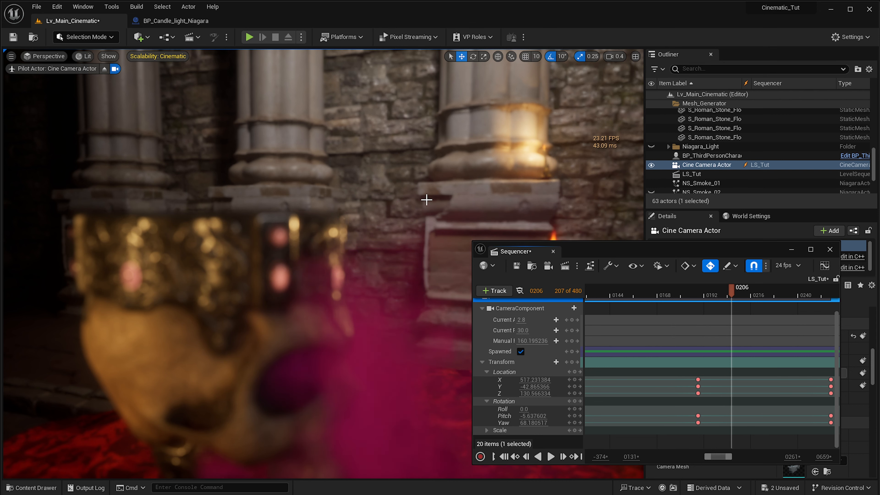
- At frame 206, pull the camera back and reframe the whole goblet with the candle beside it, and replay from frame 184
key(s)
right_drag(330, 214, 350, 219)
key(q)
key(s)
right_drag(447, 287, 449, 283)
key(a)
click(692, 296)
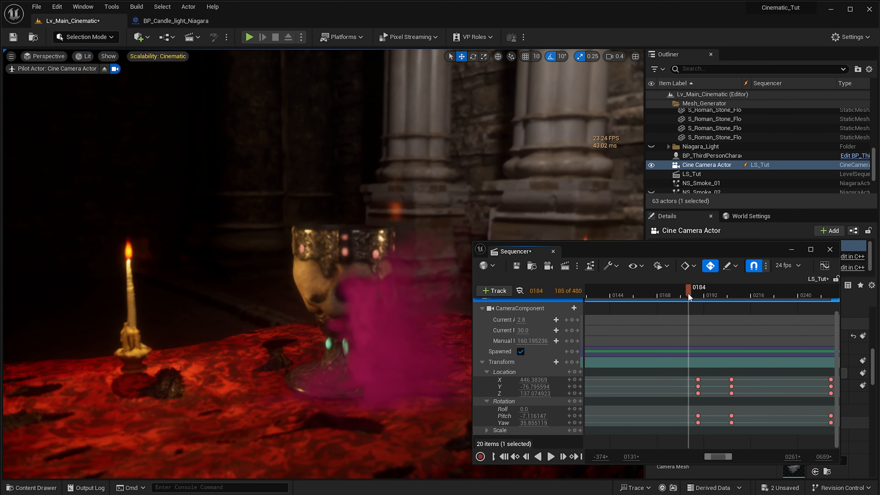
key(space)
- At frame 226, pull the camera back from the goblet and replay the turn from before frame 189
key(space)
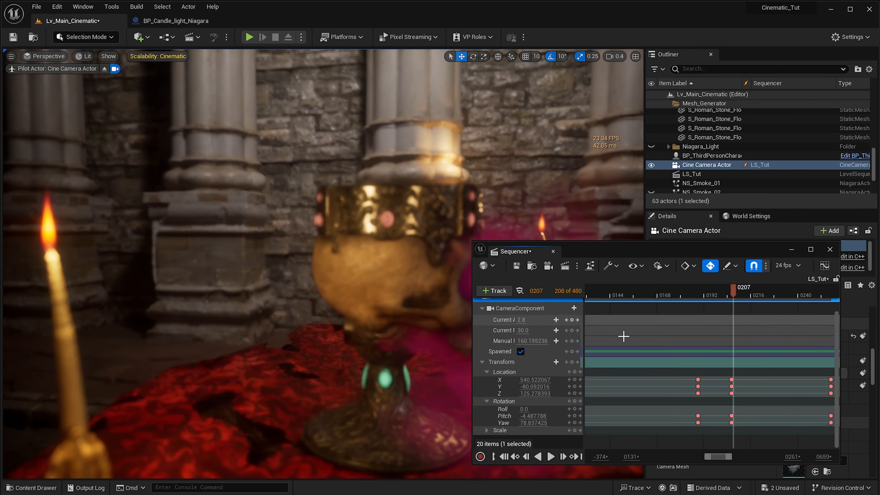
key(space)
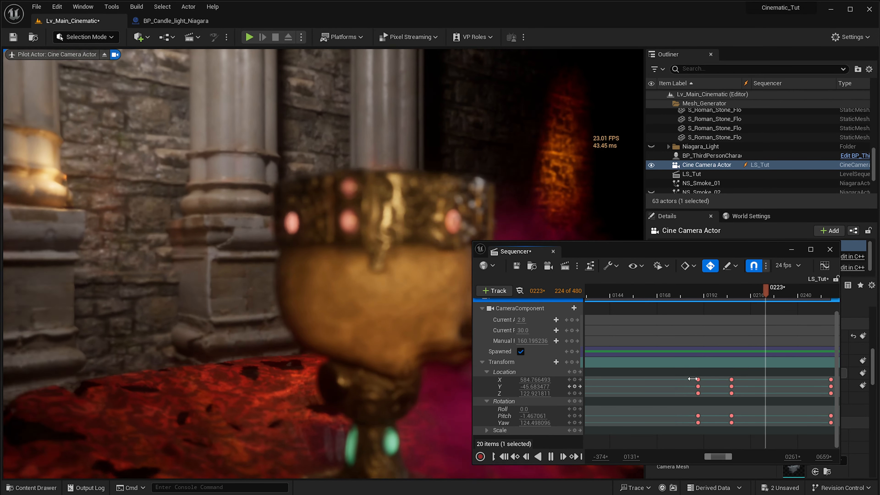
key(space)
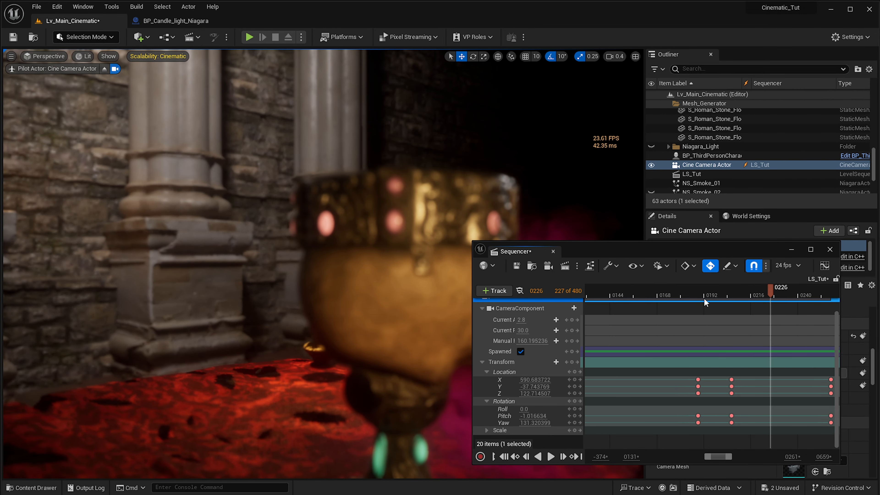
key(s)
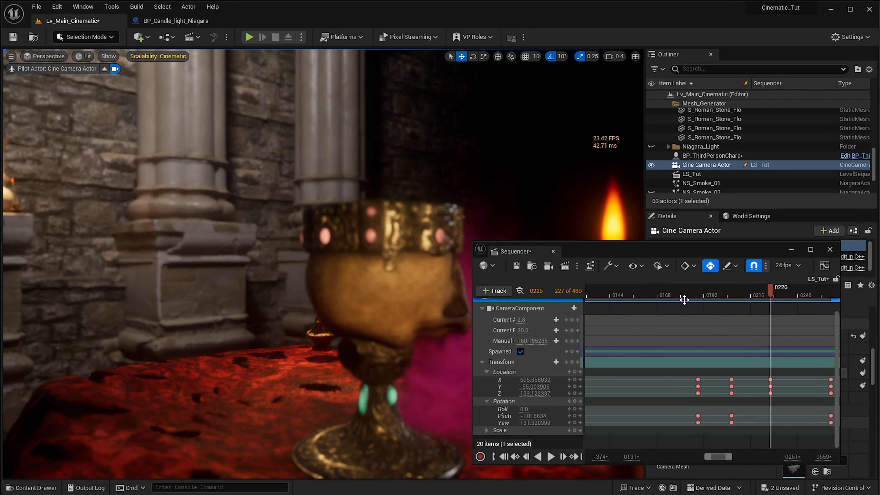
click(686, 291)
key(space)
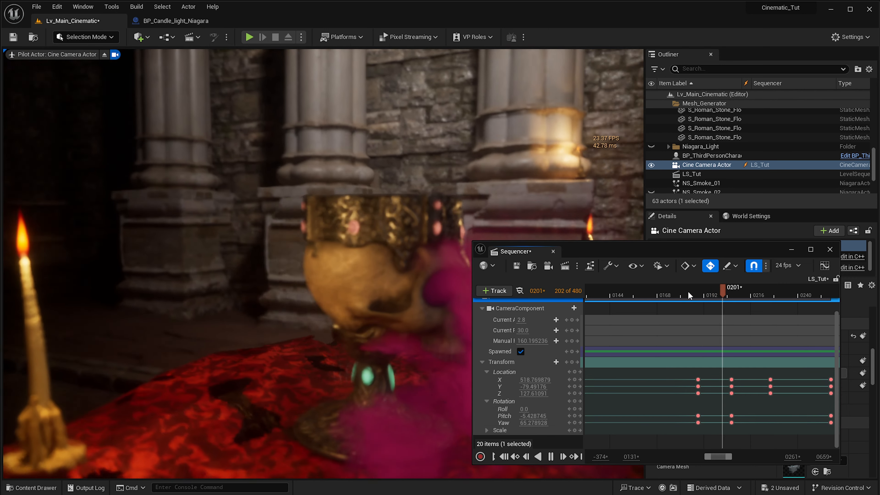
- Replay the turn around the goblet from about frame 200, stopping at frame 245
key(space)
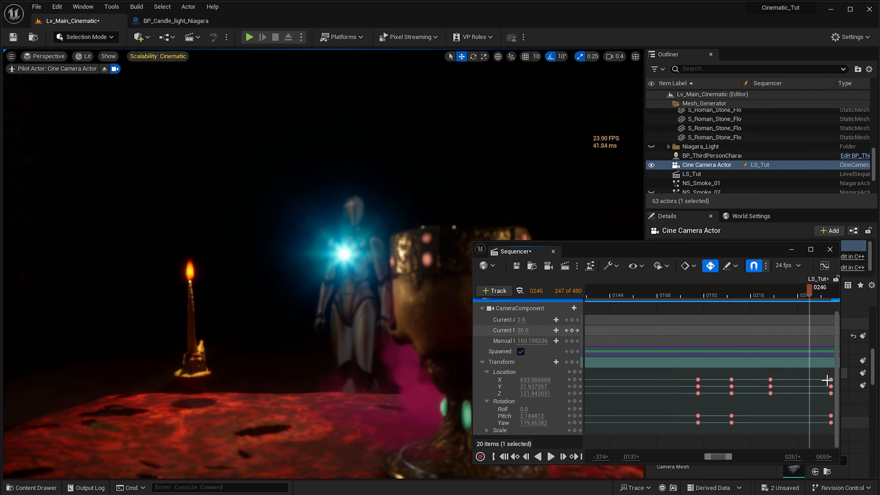
ctrl+scroll(813, 376, up, 1)
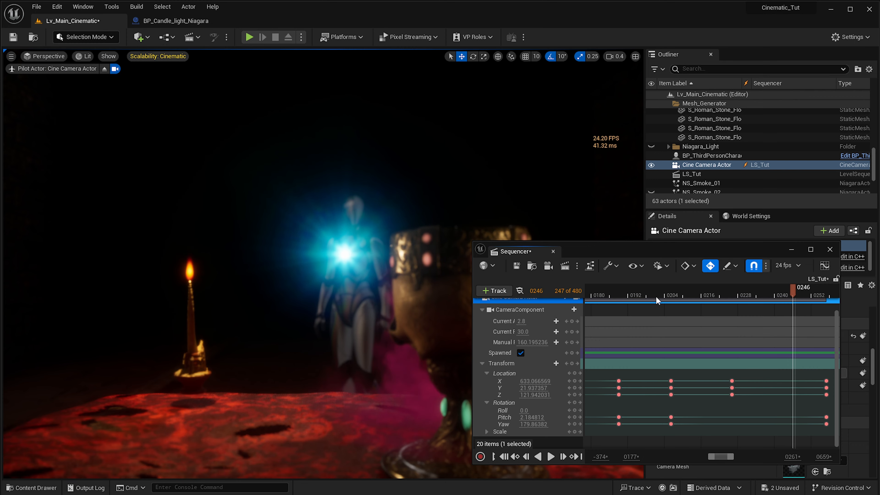
click(661, 298)
key(space)
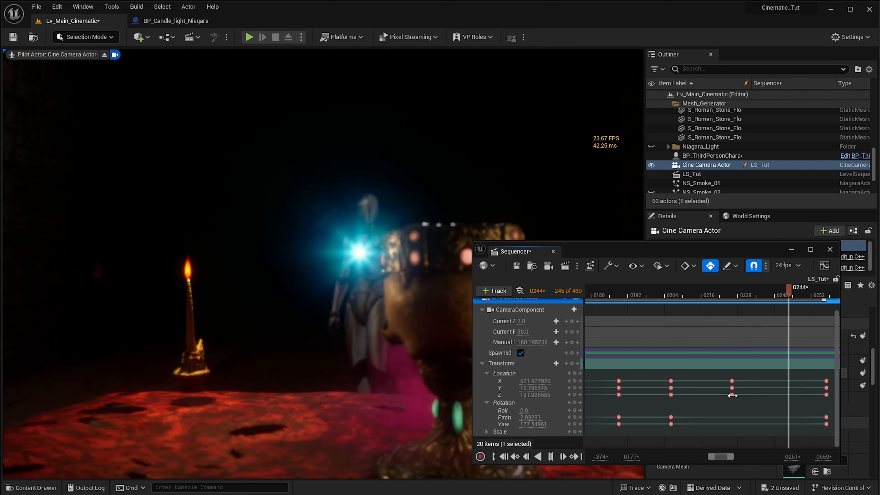
key(space)
ctrl+scroll(744, 402, down, 2)
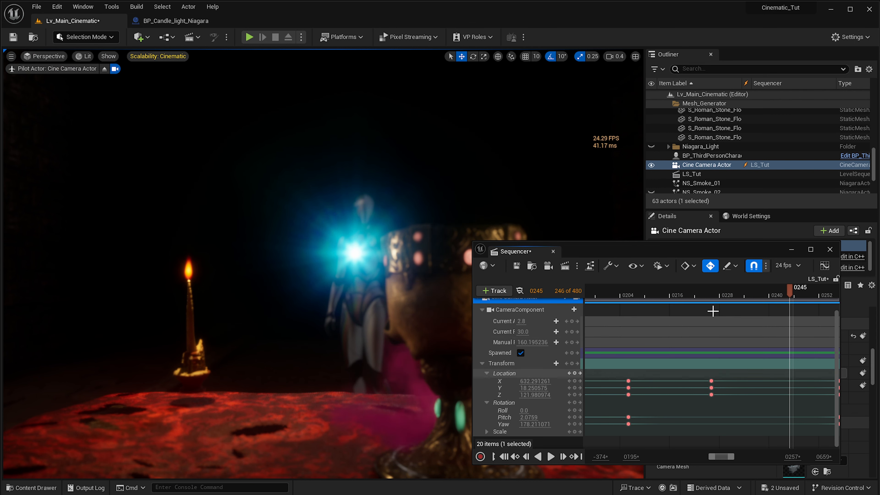
- Try shifting the camera's transform keys two frames later, and undo the shift
click(674, 297)
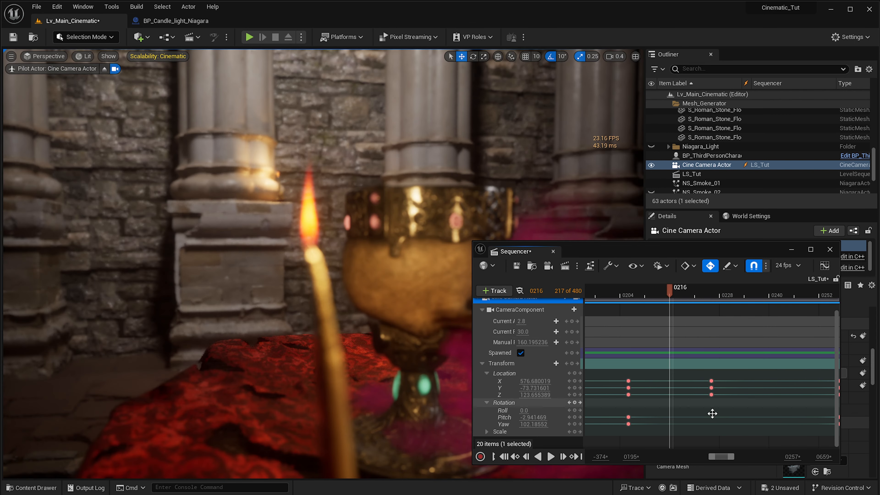
drag(711, 384, 719, 383)
key(super+z)
click(725, 412)
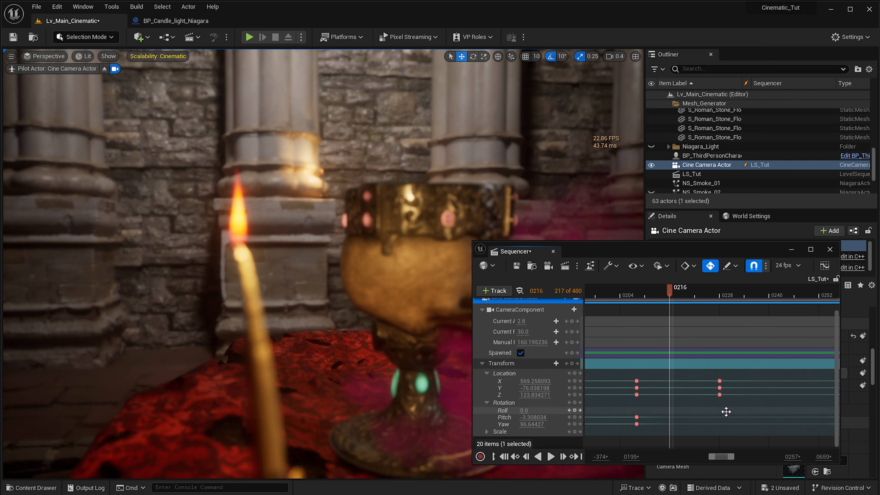
key(ctrl+z)
ctrl+scroll(724, 411, down, 4)
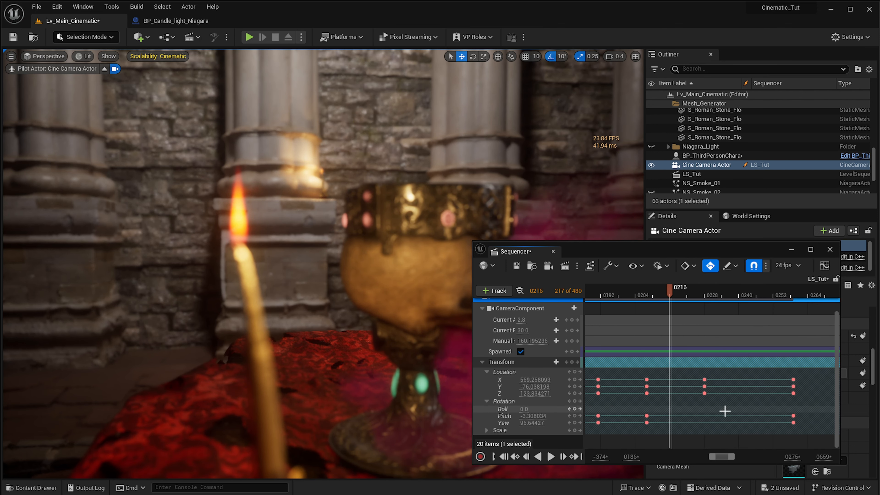
key(ctrl+z)
- Move the Location keys at frame 226 to frame 231 and replay the turn from just before frame 206
drag(697, 409, 714, 379)
click(629, 300)
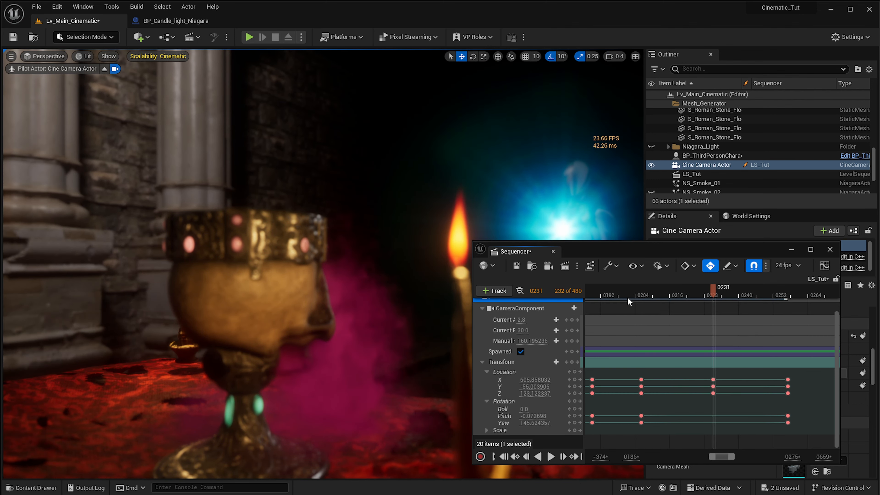
click(629, 296)
key(space)
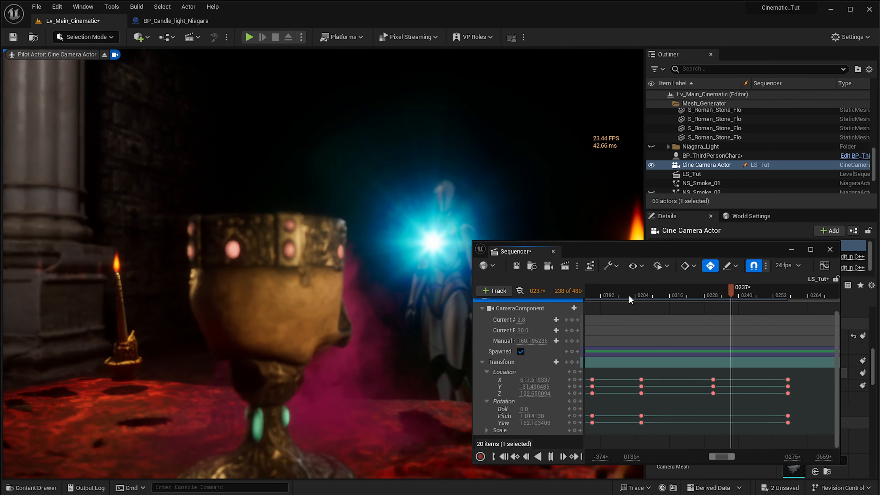
key(space)
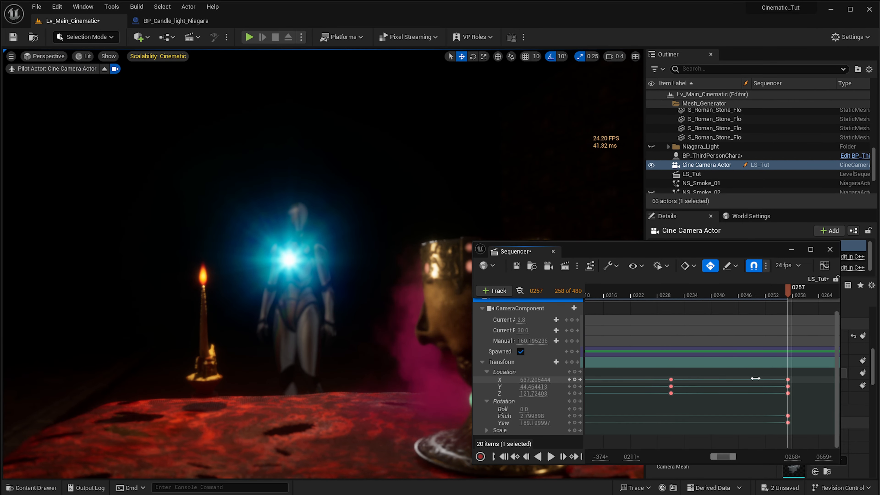
- Move all the camera's Location and Rotation keys at frame 257 to about frame 268
ctrl+scroll(755, 381, down, 3)
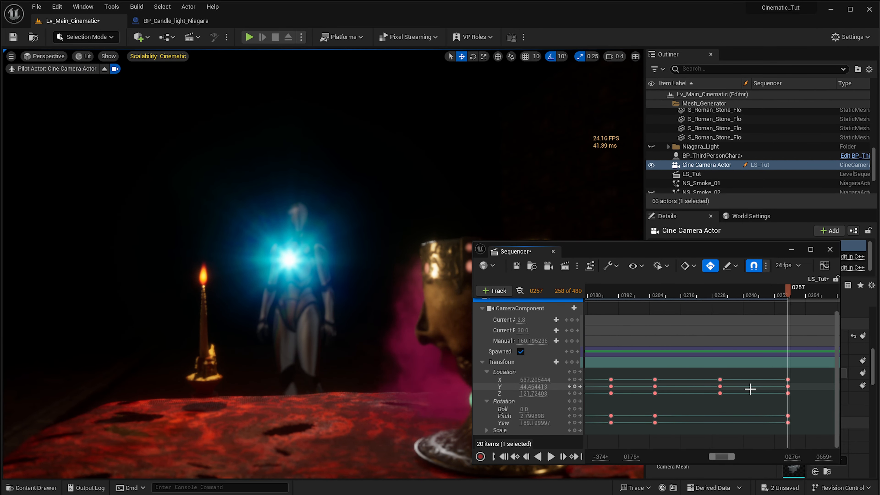
drag(808, 365, 786, 391)
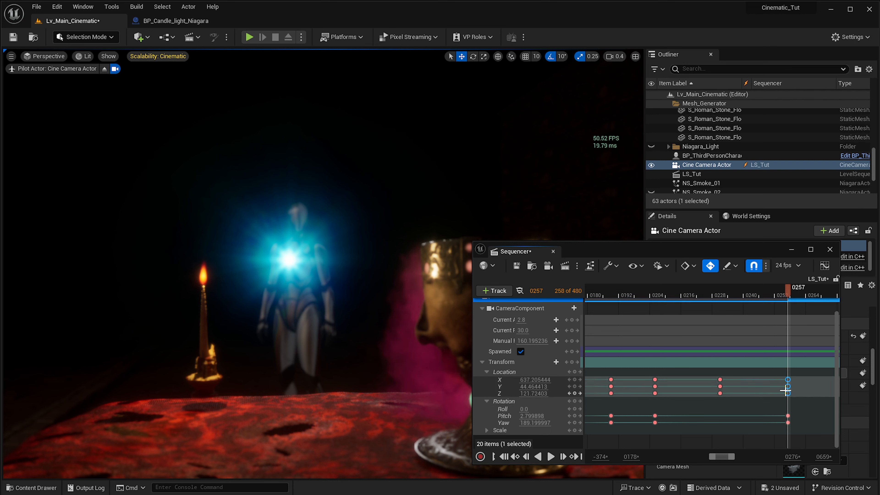
drag(791, 422, 786, 425)
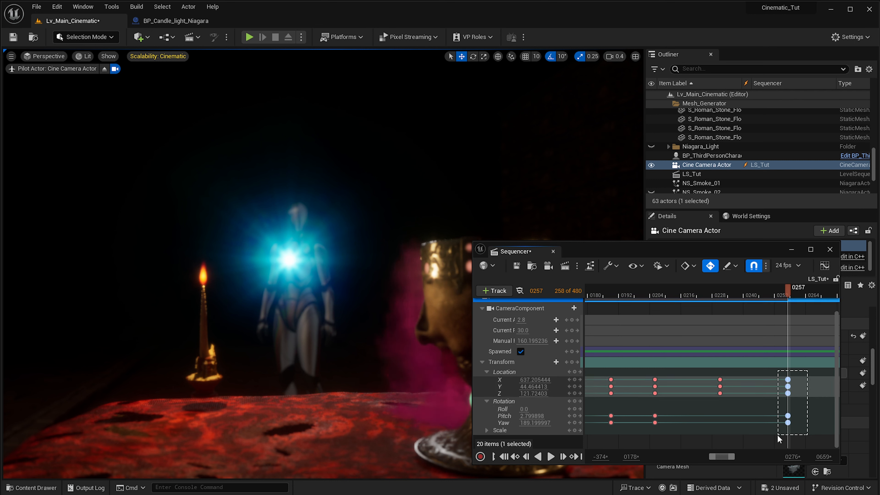
drag(812, 385, 818, 384)
- Replay the slowed turn to the mannequin, first from before frame 206 and again from about frame 226, stopping at frame 300
click(644, 293)
key(space)
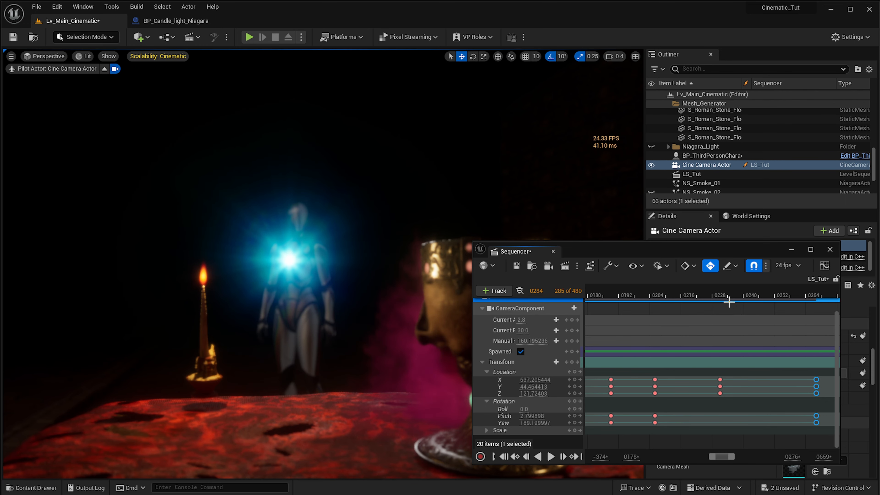
click(708, 298)
key(space)
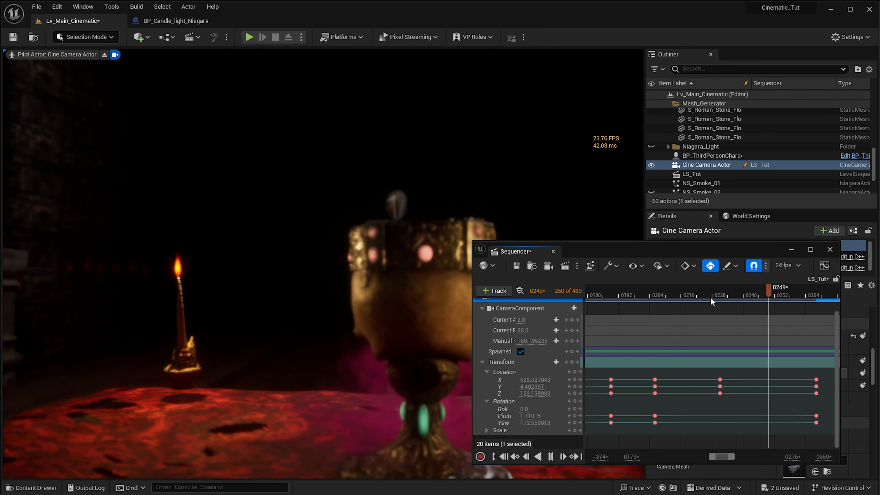
ctrl+scroll(731, 357, down, 5)
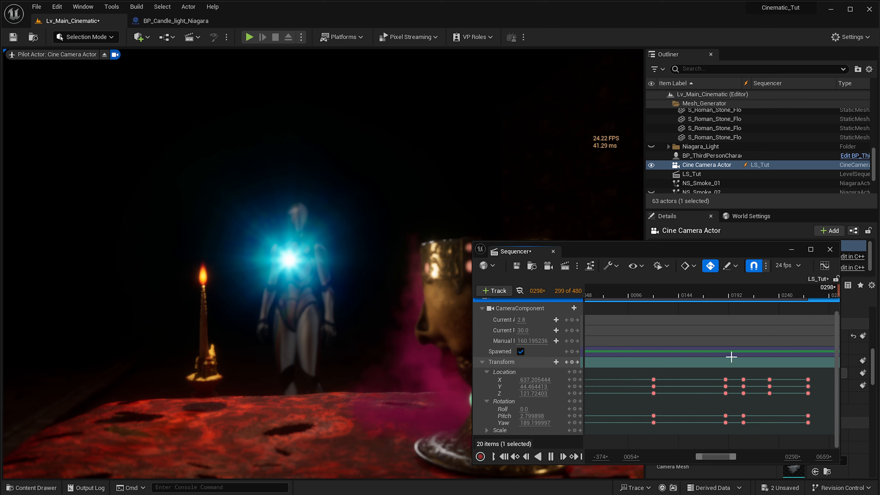
key(space)
- Scrub back to frame -4 at the start of the sequence and move the Sequencer window clear of the camera's details
ctrl+scroll(730, 361, down, 6)
right_drag(719, 361, 621, 353)
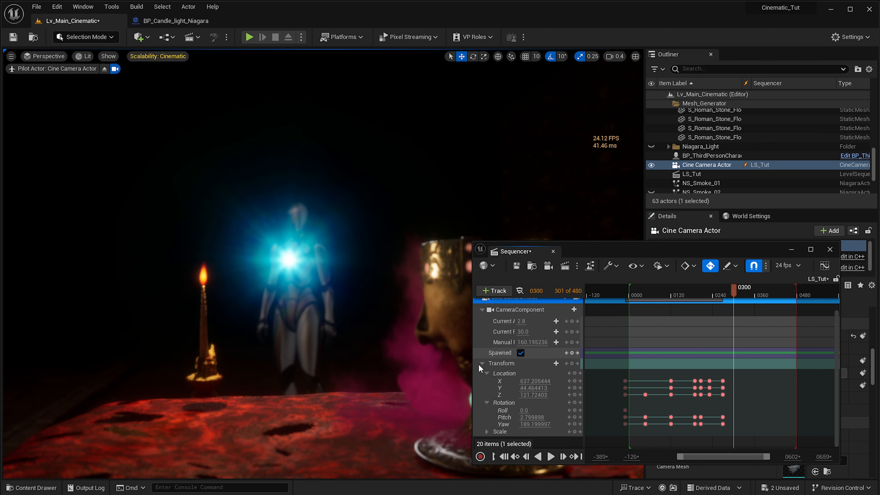
drag(645, 256, 719, 120)
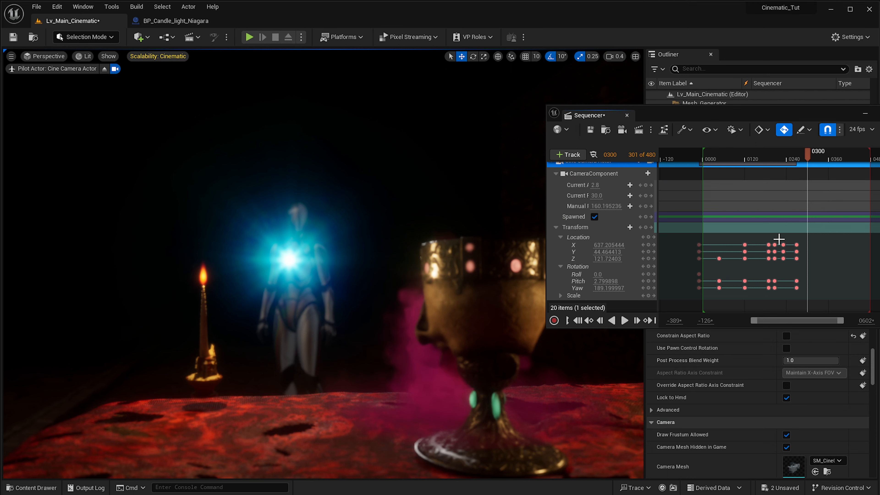
ctrl+scroll(815, 246, up, 3)
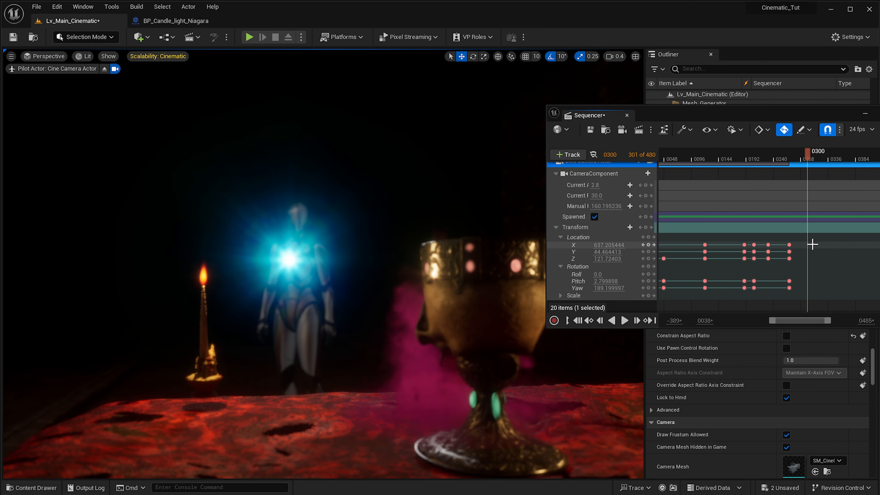
ctrl+scroll(813, 244, down, 4)
drag(798, 162, 687, 197)
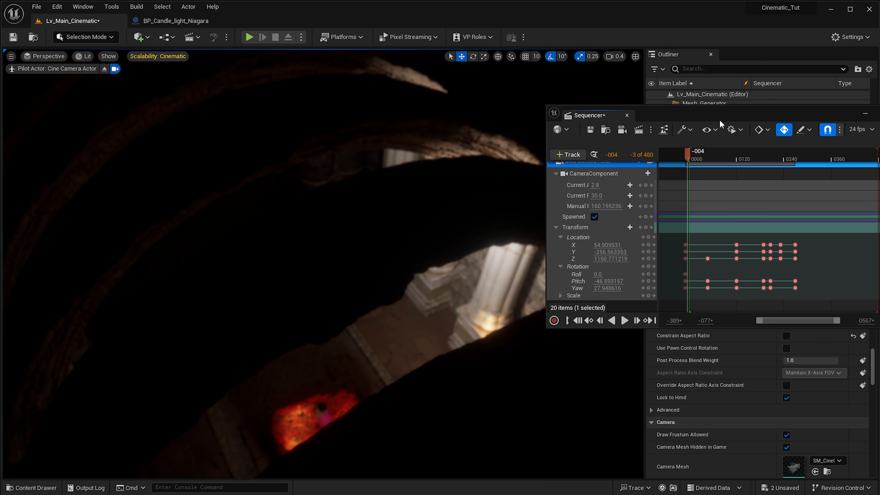
drag(719, 119, 625, 177)
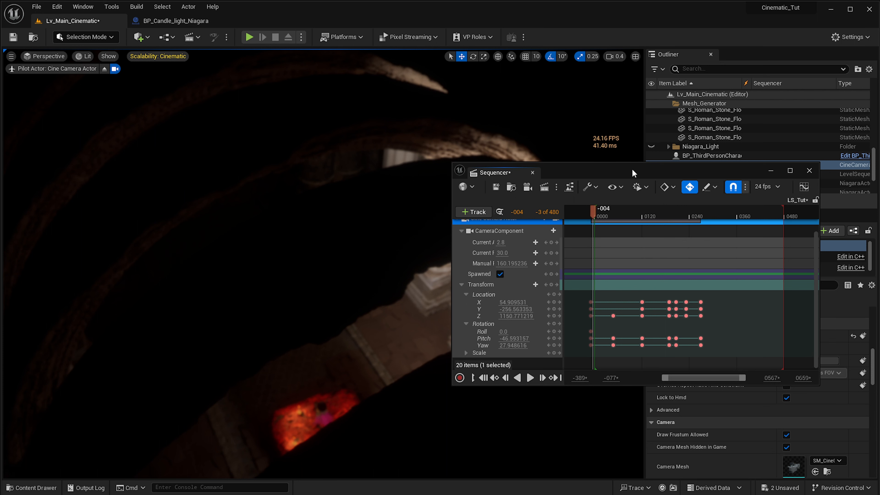
drag(622, 173, 179, 91)
- Select the Cine Camera Actor and add a Manual Focus Distance key at frame -4
click(698, 165)
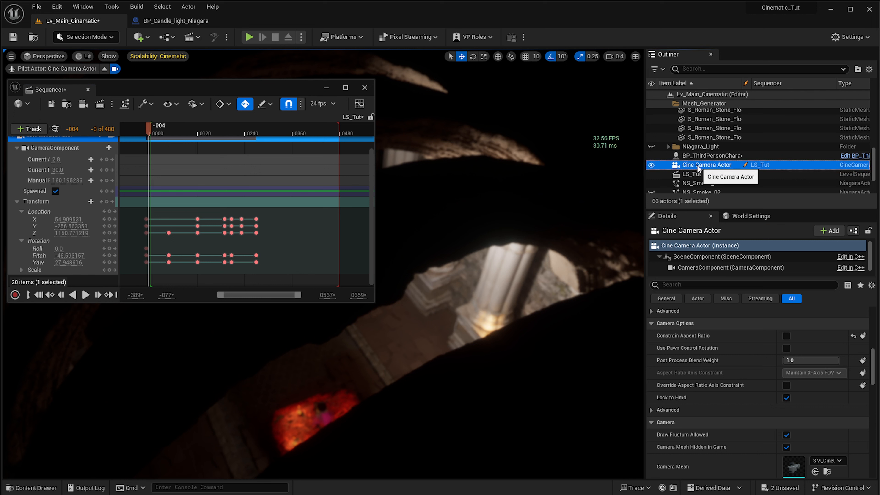
drag(872, 376, 872, 352)
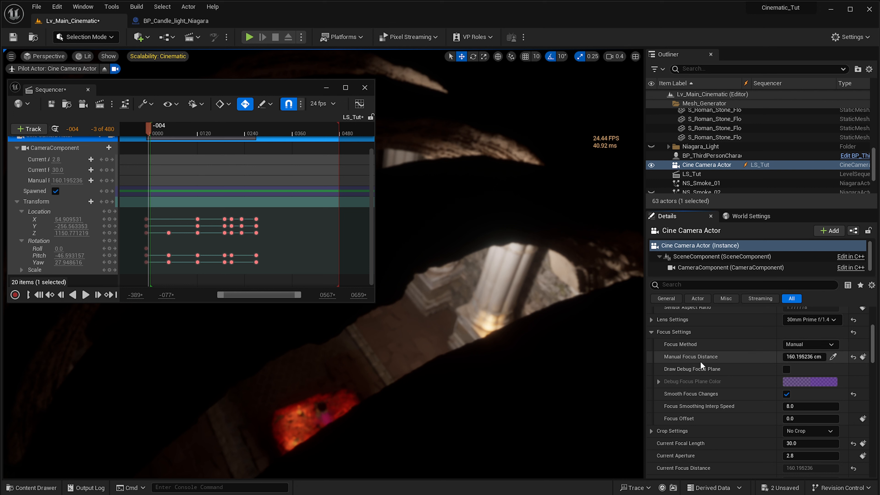
click(863, 357)
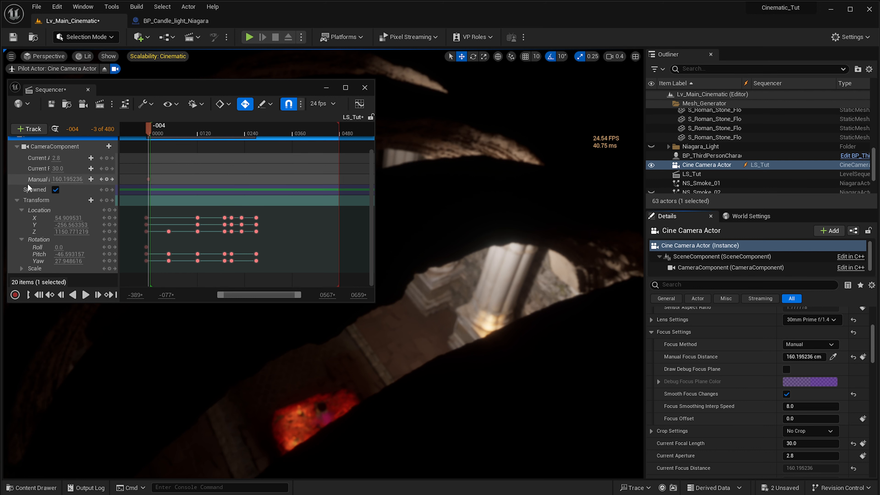
- Set the Manual Focus Distance key at frame -4 to 10000
click(38, 181)
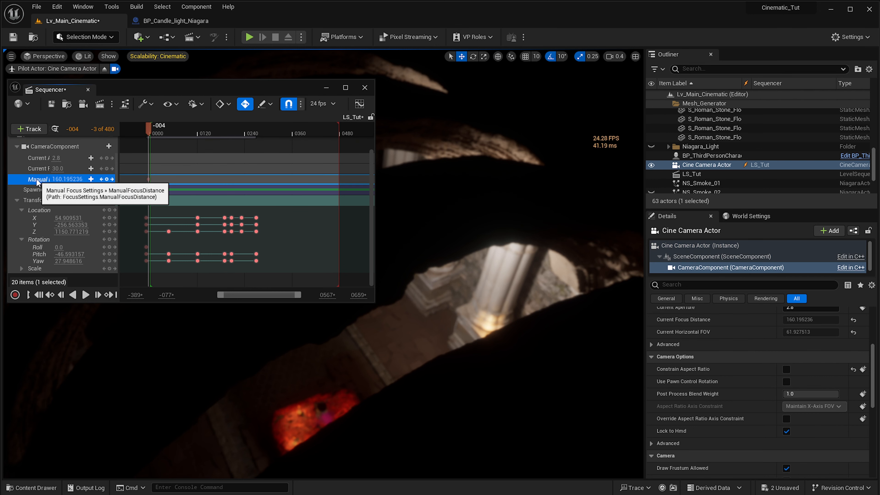
ctrl+scroll(165, 181, up, 1)
ctrl+scroll(165, 181, up, 5)
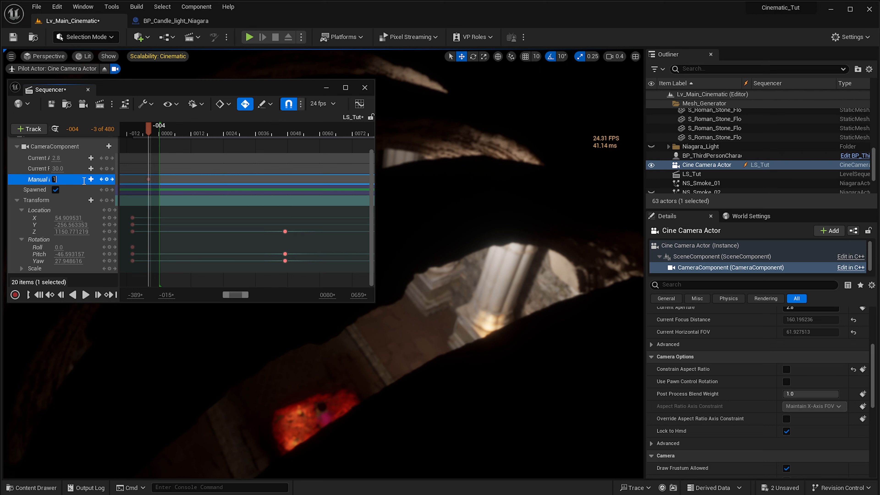
key(Left)
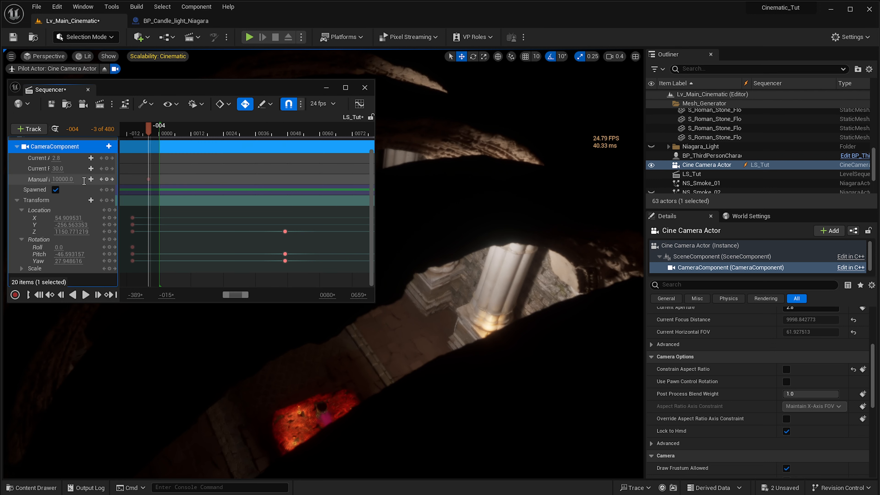
key(Right)
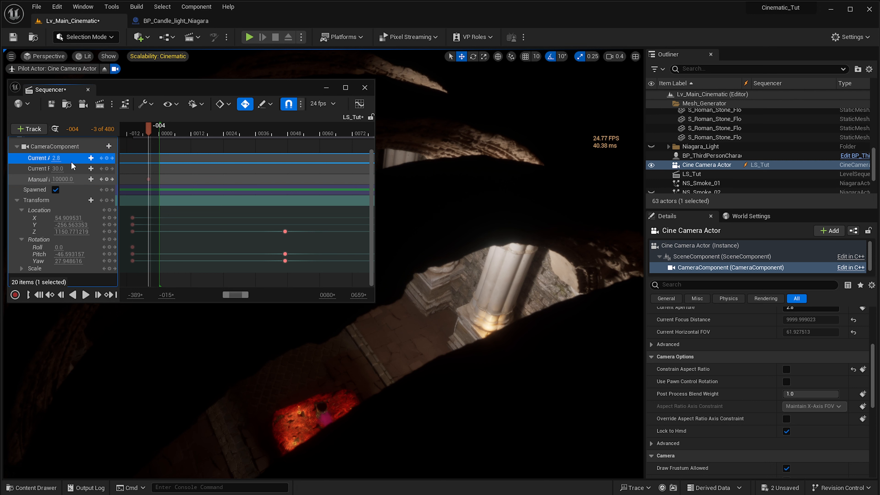
click(53, 179)
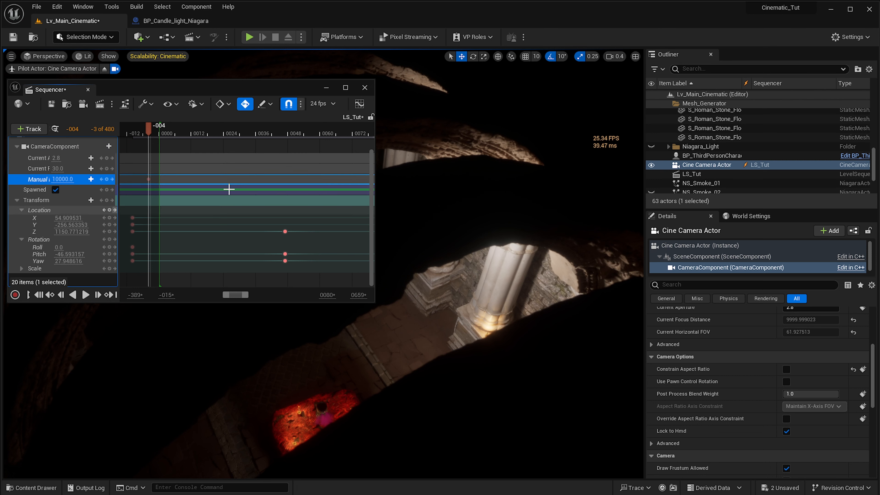
- Expand the Cine Camera Actor's Focus Settings and enable Draw Debug Focus Plane
click(707, 165)
scroll(758, 408, up, 4)
scroll(758, 409, down, 5)
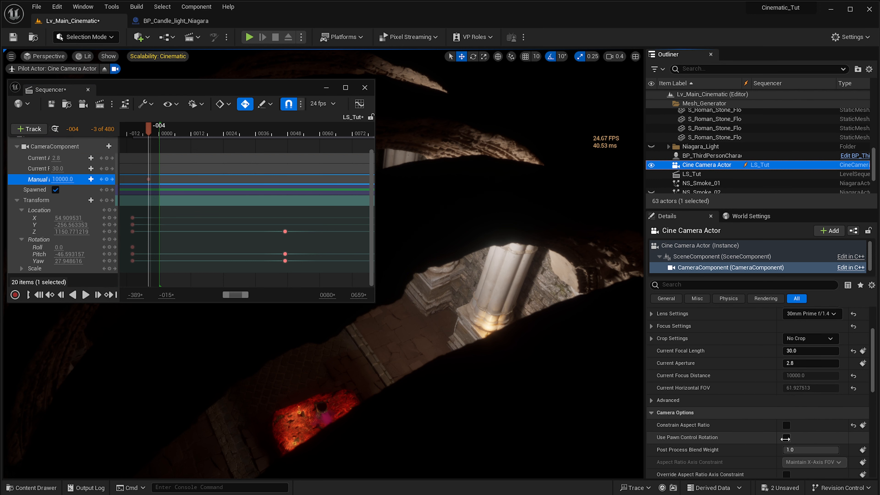
scroll(700, 399, down, 3)
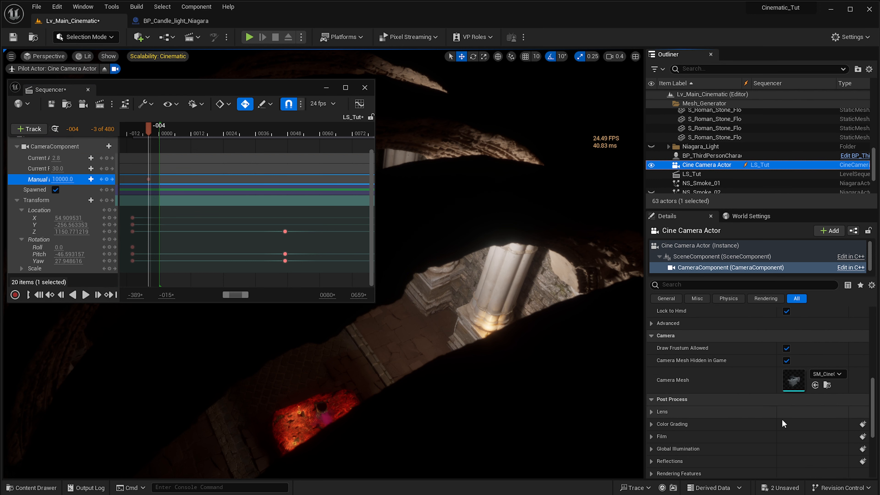
scroll(737, 396, up, 3)
scroll(665, 357, up, 2)
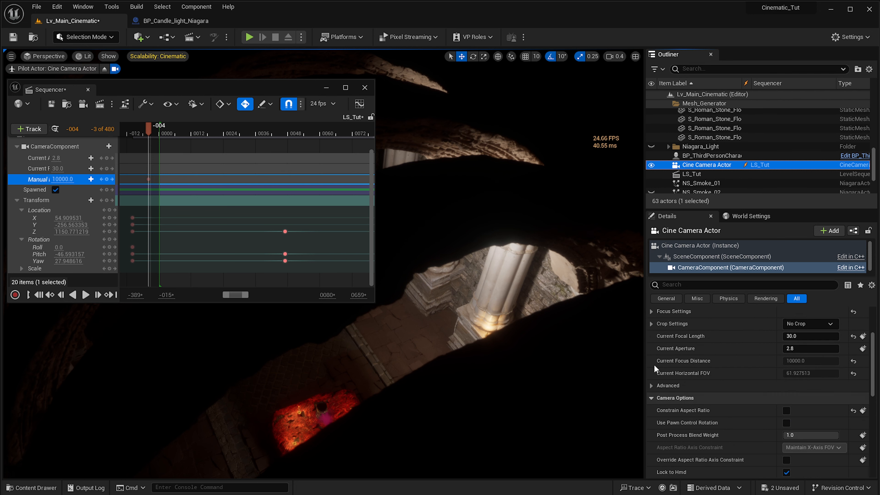
scroll(762, 363, up, 1)
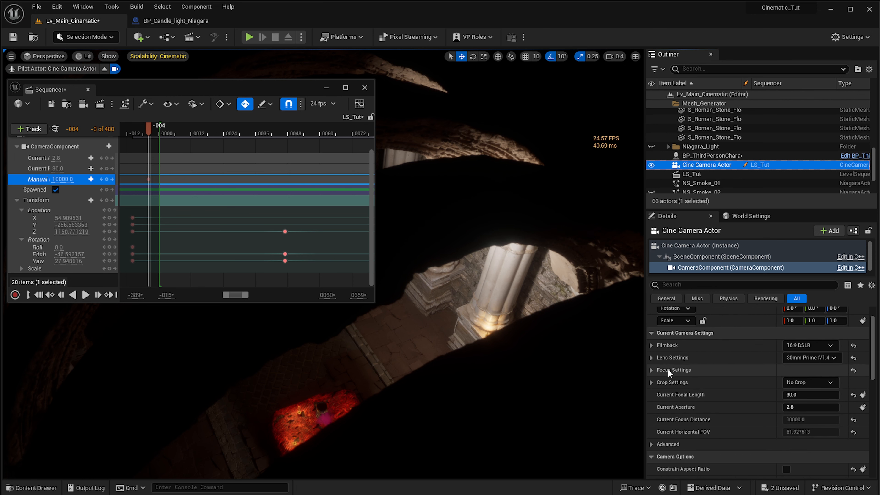
click(652, 370)
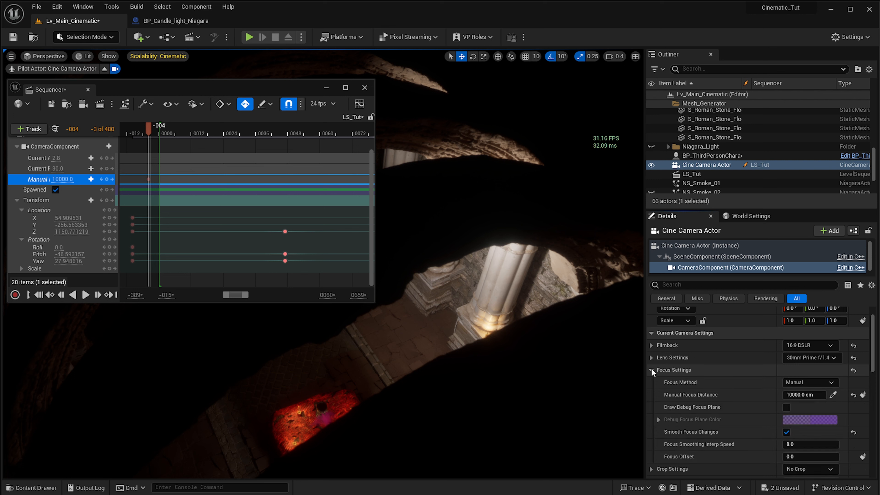
click(785, 407)
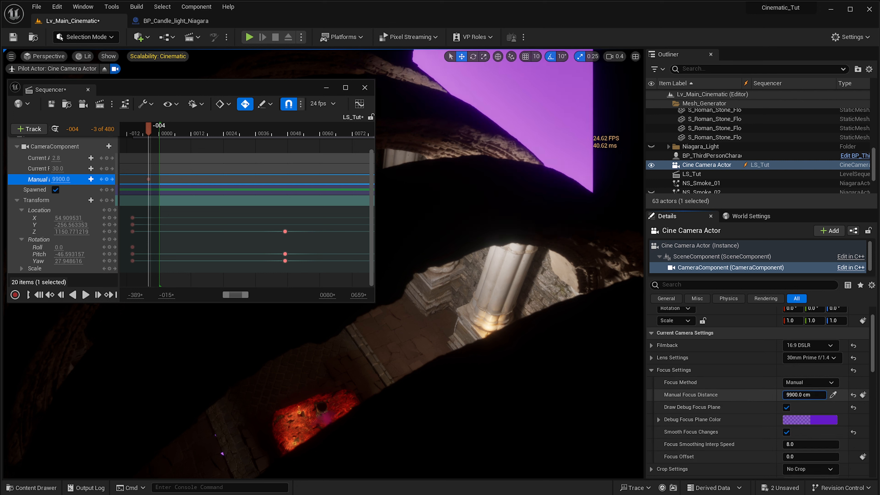
- Lower the frame -4 Manual Focus Distance to about 1121.7 cm and key it at about 195 cm on frame 22
drag(805, 395, 764, 395)
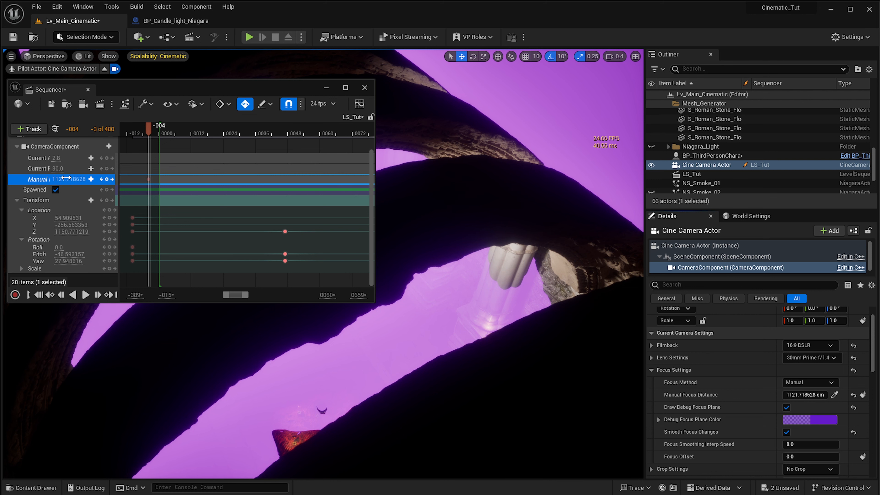
drag(147, 132, 220, 135)
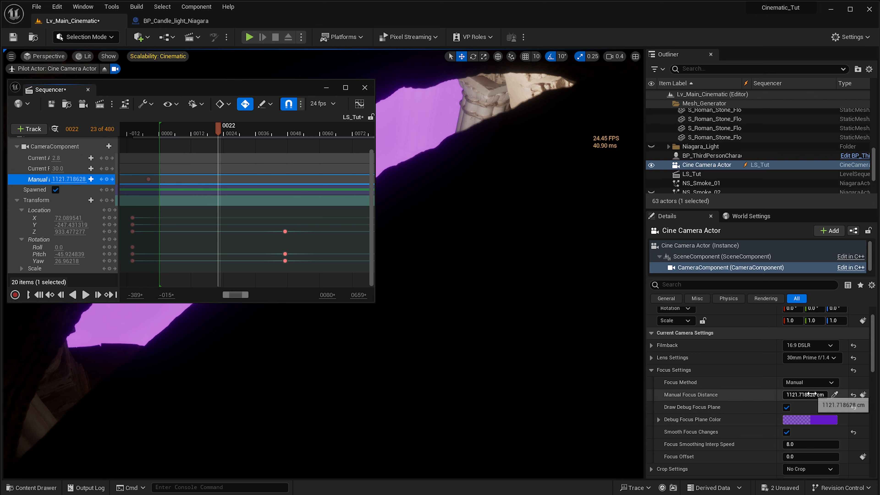
drag(811, 395, 729, 395)
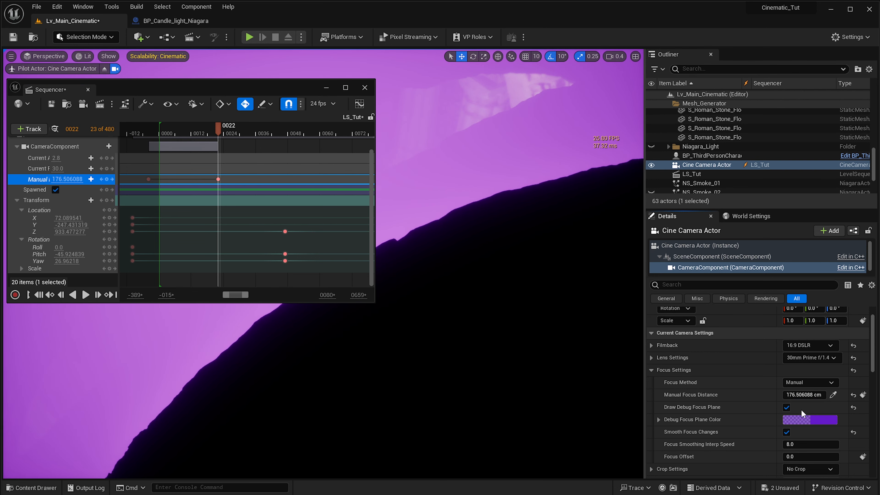
drag(804, 395, 815, 395)
- Turn off Draw Debug Focus Plane and review the opening focus pull from frame 1
click(786, 407)
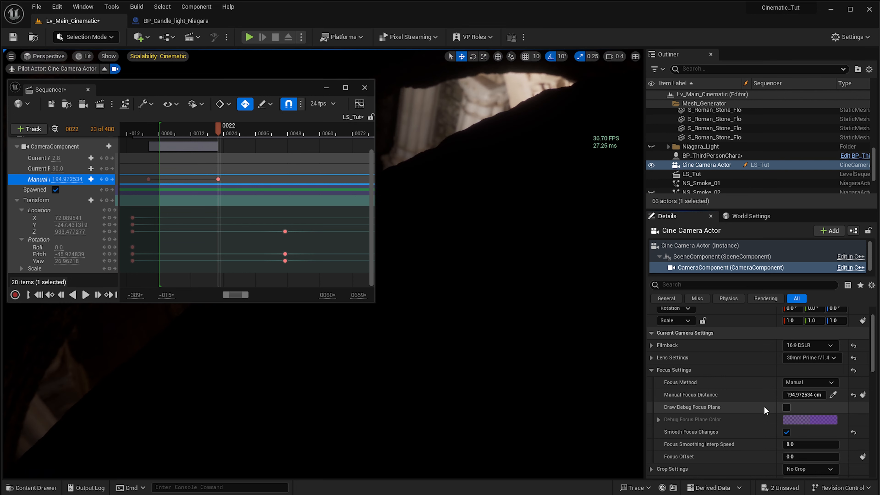
drag(191, 133, 161, 132)
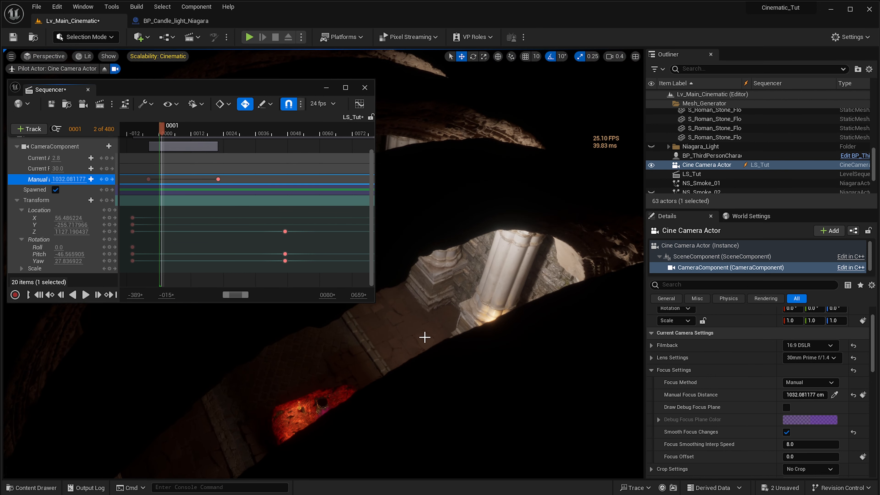
key(space)
key(space)
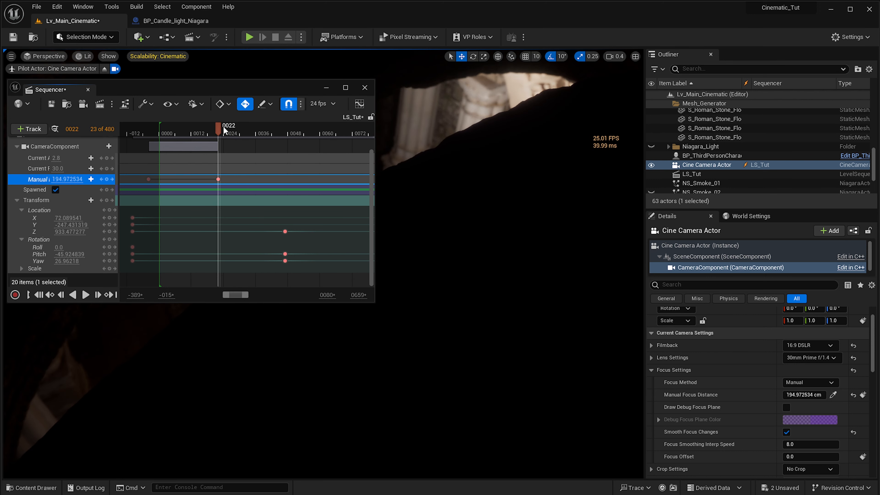
- Key the camera's Manual Focus Distance at about 5.5 cm on frame 36 to blur the scene
drag(222, 128, 251, 142)
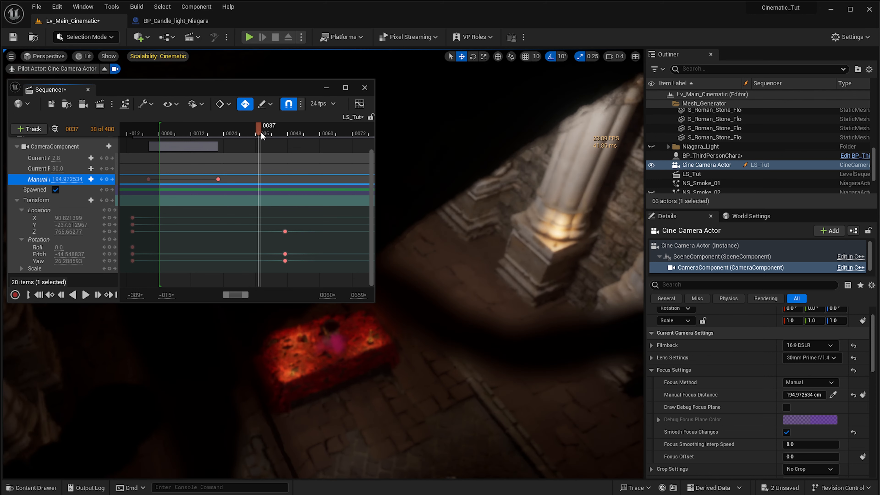
drag(251, 131, 256, 136)
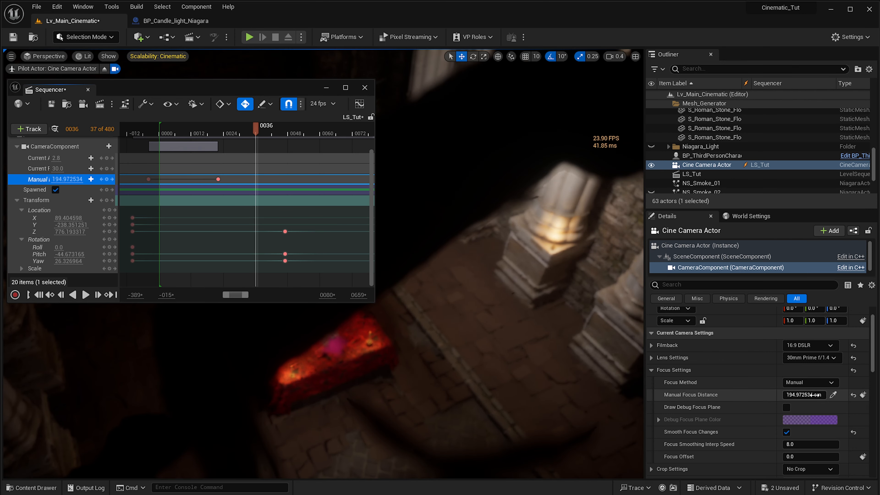
drag(806, 395, 771, 395)
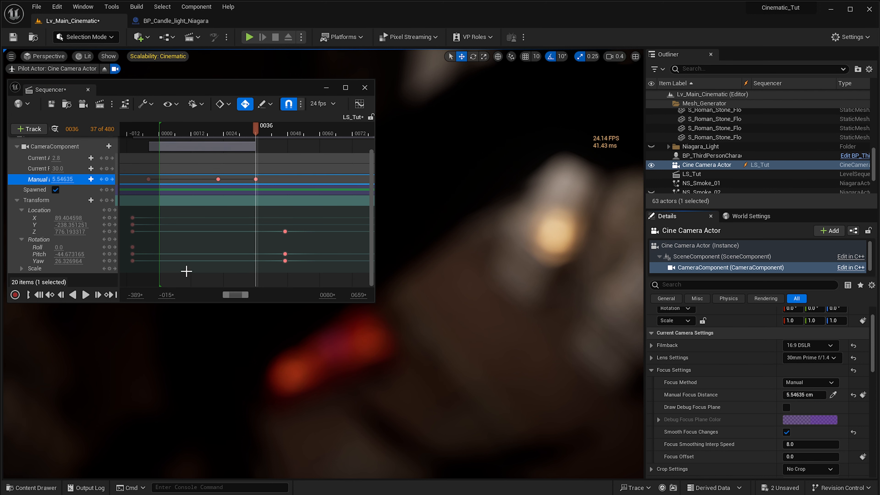
- Enable Draw Debug Focus Plane and key the Manual Focus Distance at about 743.7 cm on frame 49
drag(257, 131, 291, 133)
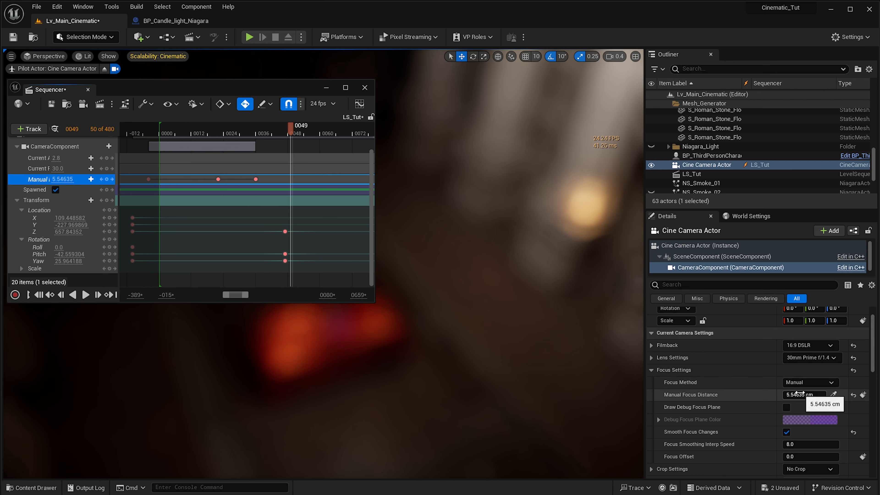
click(786, 407)
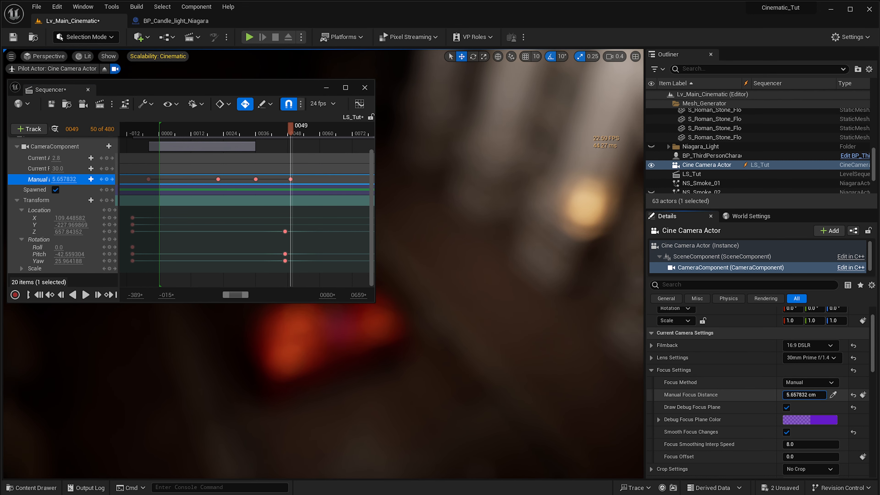
drag(804, 395, 831, 395)
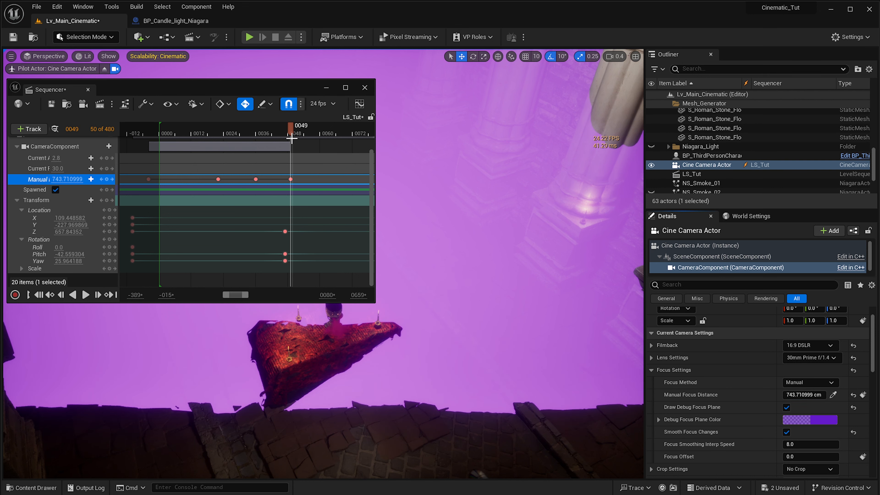
- Inspect the focus at frame 41, turn off Draw Debug Focus Plane and play back the focus transition
drag(244, 132, 269, 132)
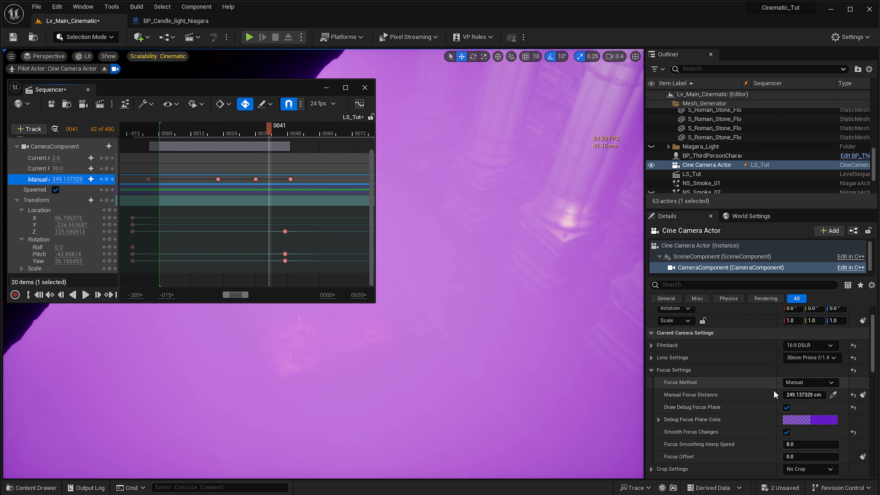
click(787, 406)
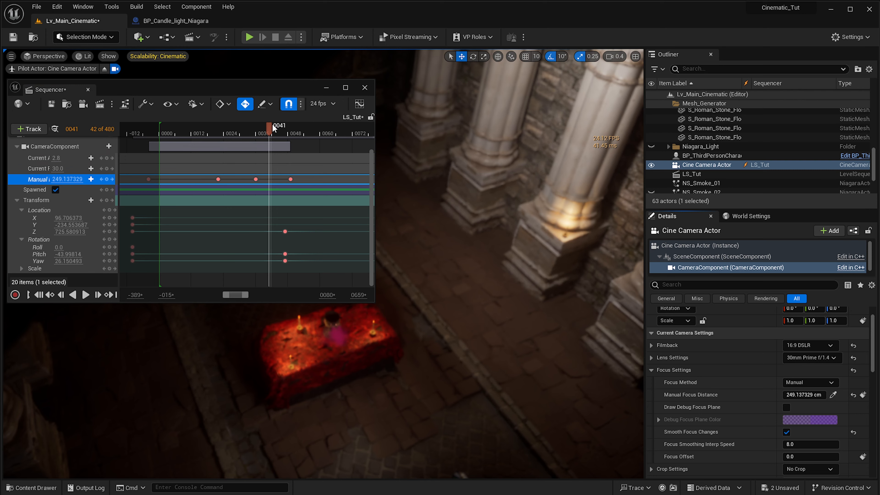
drag(271, 131, 226, 135)
key(space)
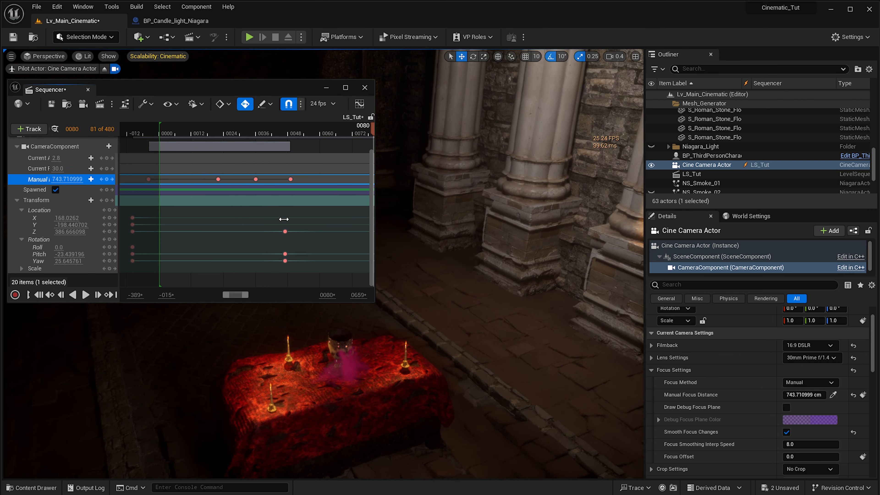
- Enable Draw Debug Focus Plane and key the Manual Focus Distance at about 608.3 cm on frame 65, keeping the Focus Method on Manual
ctrl+scroll(286, 219, down, 4)
right_drag(292, 225, 145, 208)
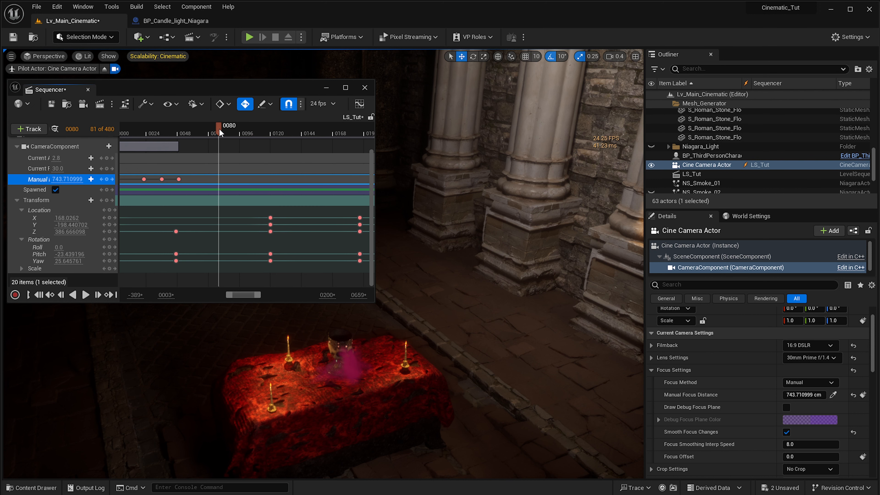
drag(219, 131, 200, 134)
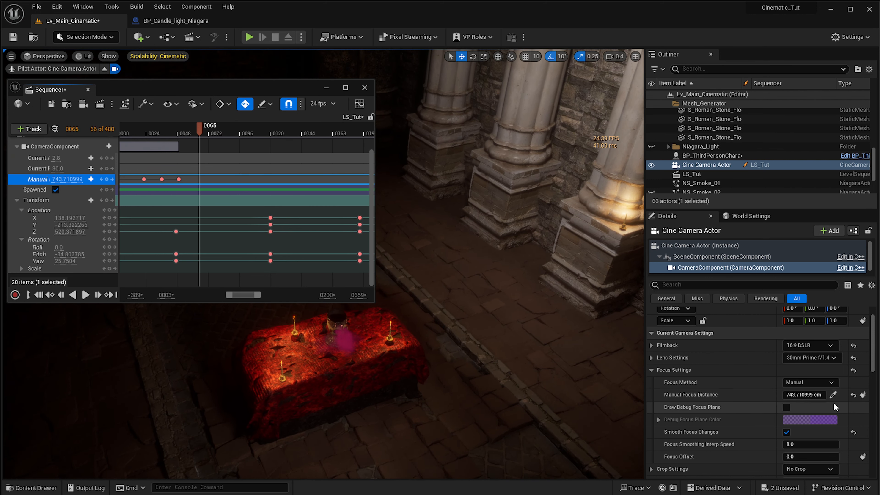
click(788, 406)
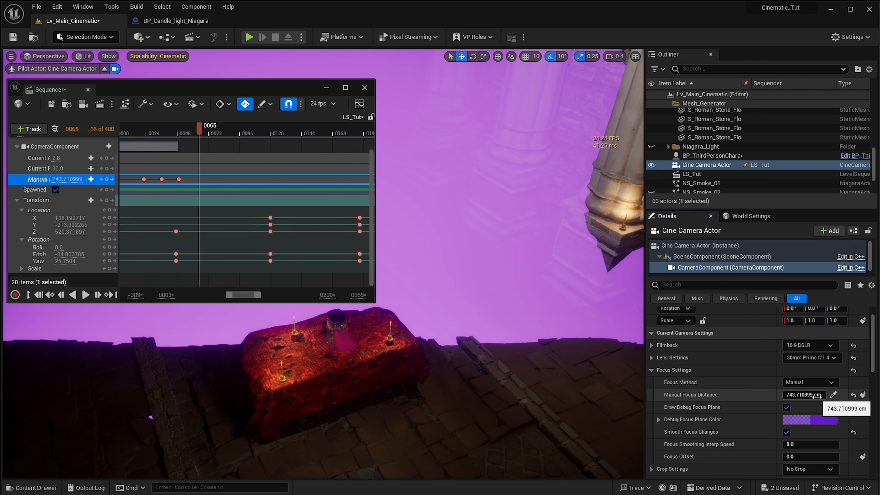
drag(815, 396, 783, 395)
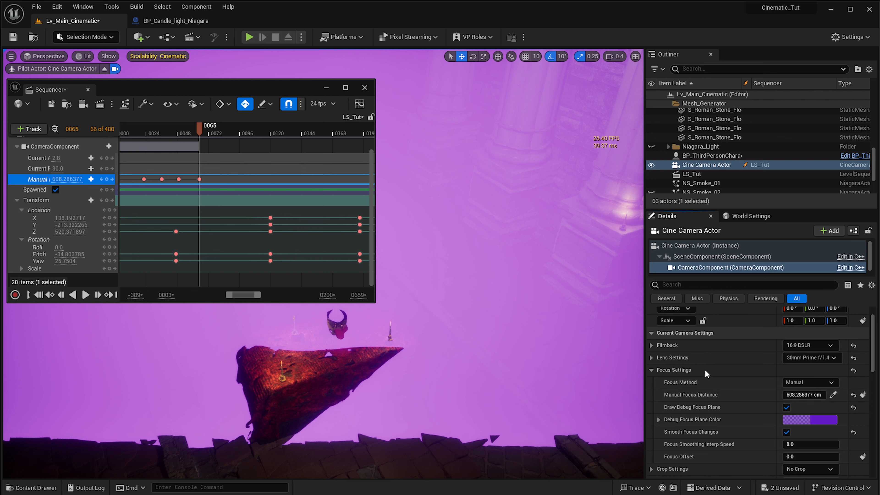
click(829, 382)
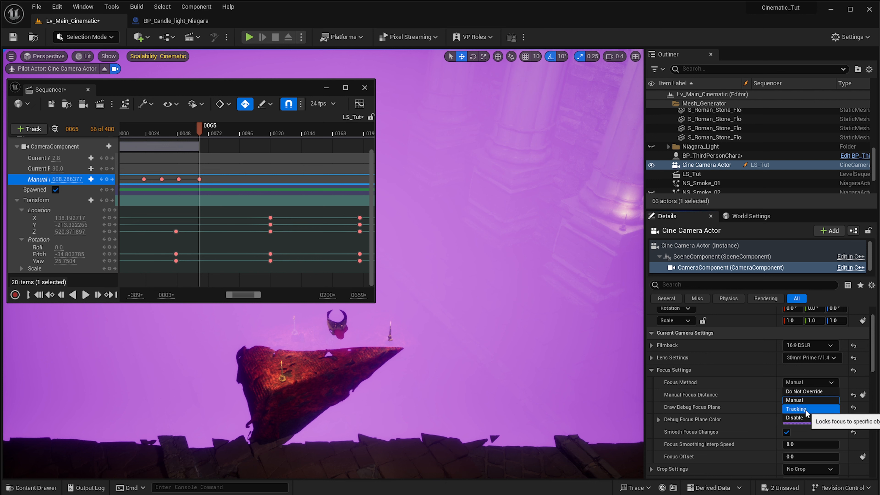
click(820, 384)
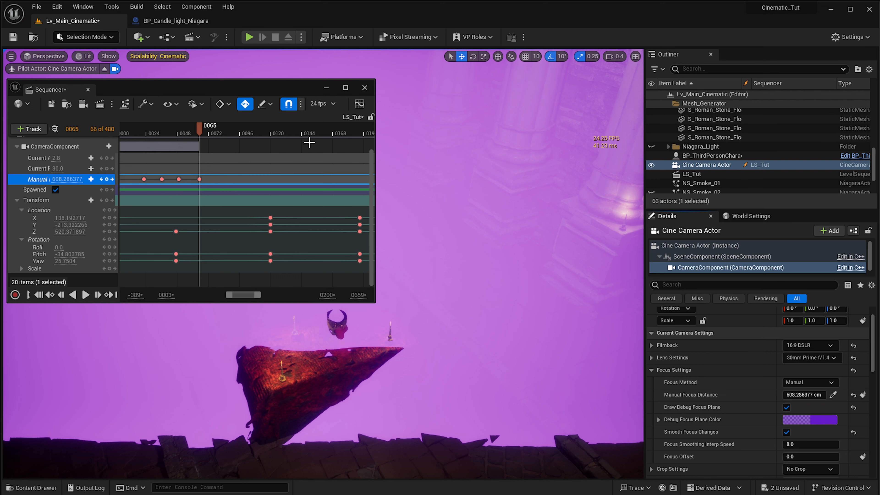
- Key the Manual Focus Distance at about 343 cm on frame 113 and about 183.9 cm on frame 166, keeping the goblet unobstructed
drag(200, 125, 265, 151)
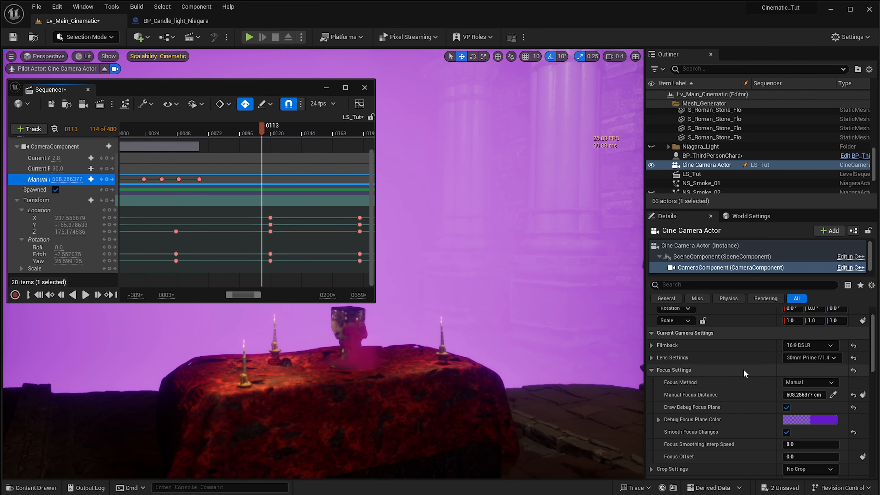
drag(803, 394, 766, 394)
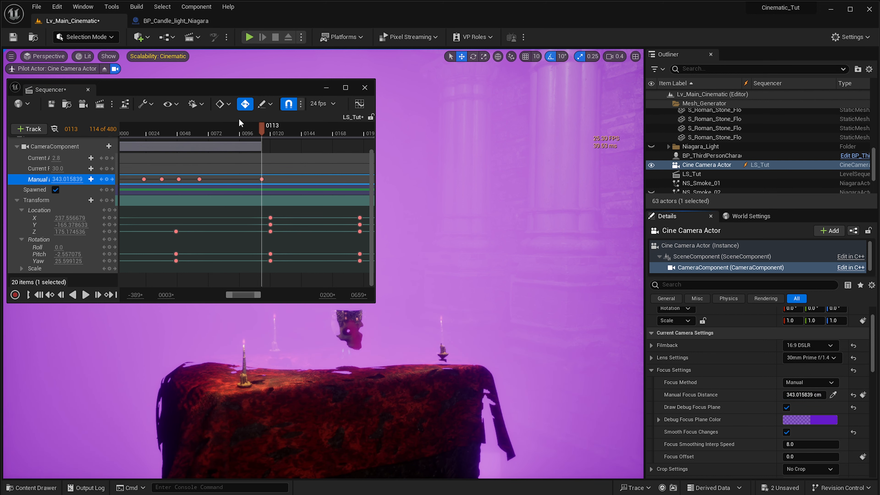
drag(264, 129, 330, 146)
drag(287, 93, 272, 370)
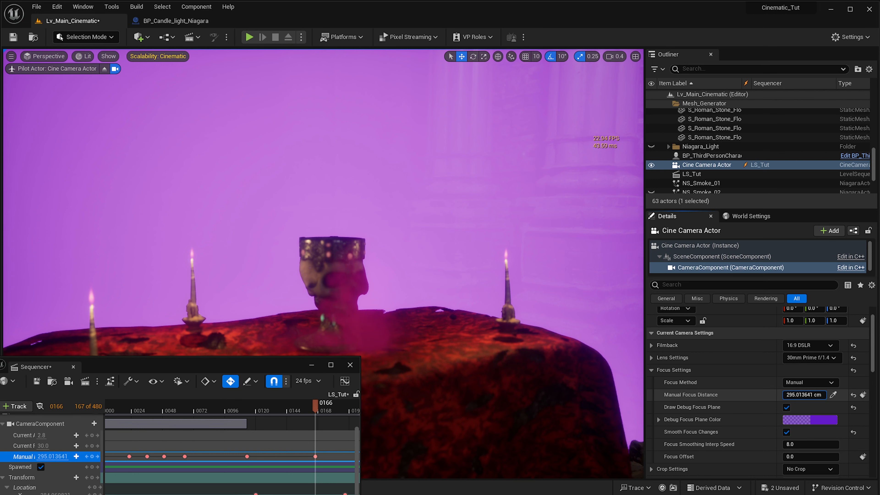
drag(804, 394, 790, 395)
- Key the Manual Focus Distance on the goblet at about 91.9 cm on frame 193 and about 71.5 cm on frame 220
right_drag(296, 486, 185, 491)
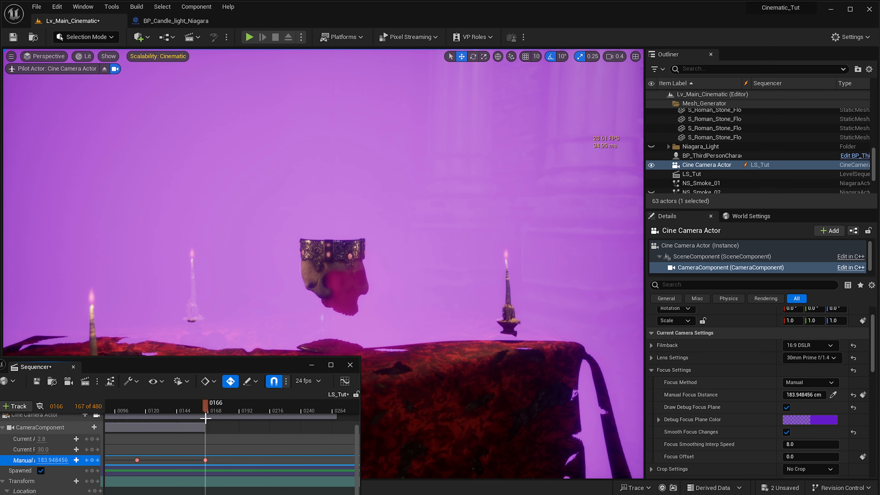
drag(203, 409, 242, 417)
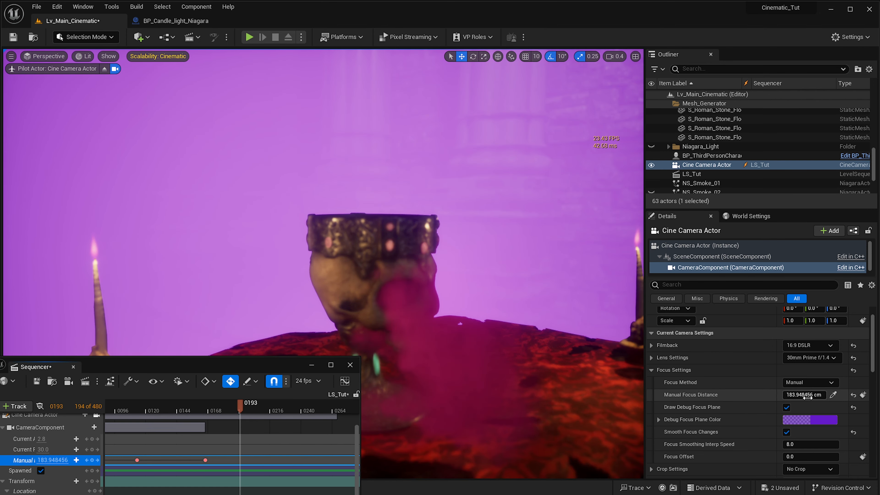
drag(804, 394, 790, 394)
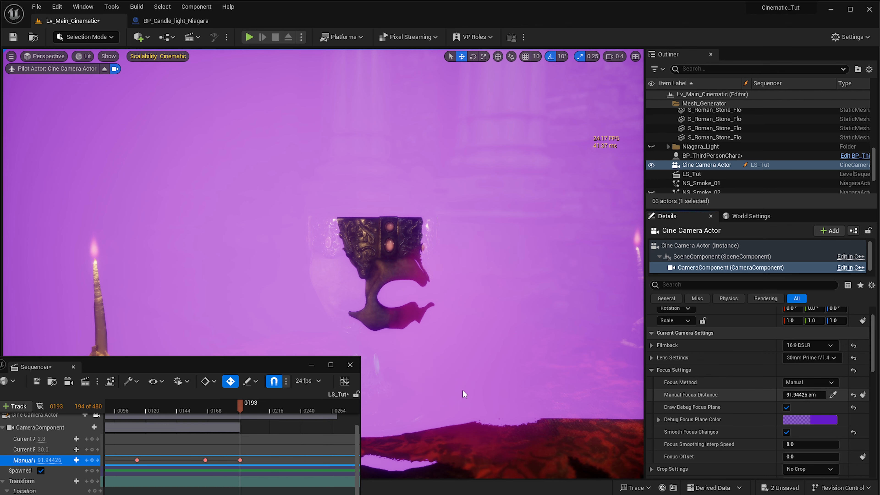
drag(242, 404, 276, 417)
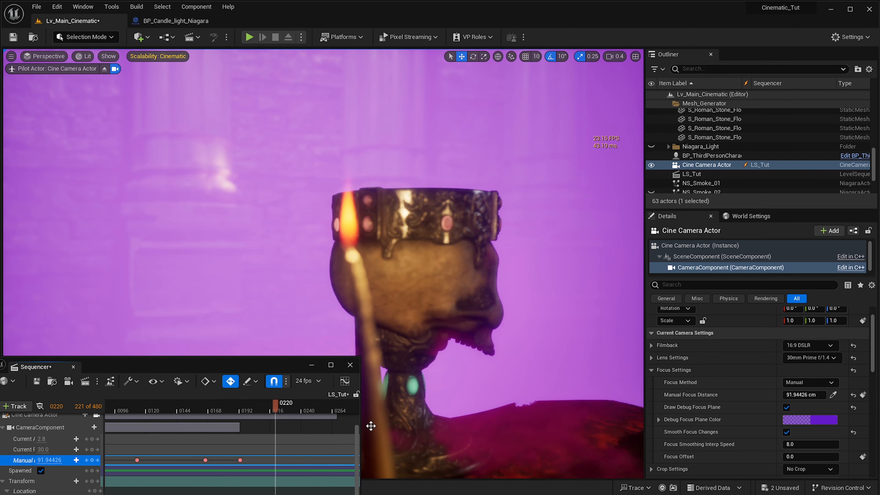
drag(807, 394, 779, 395)
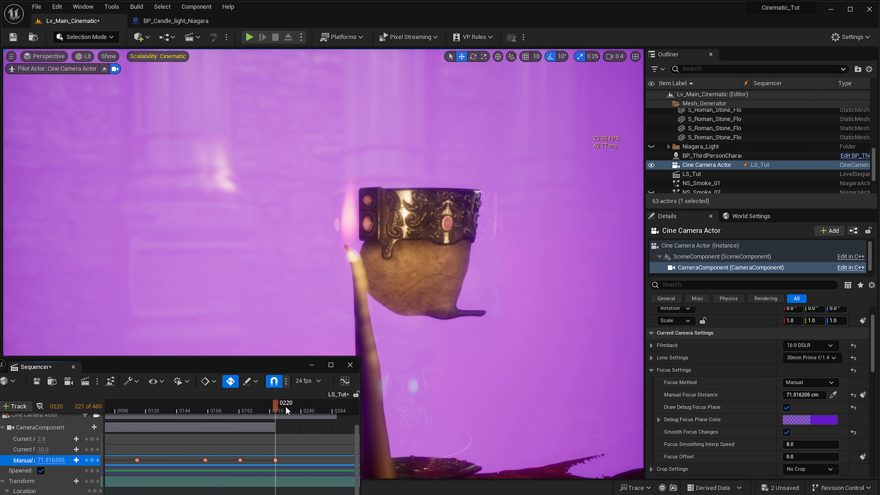
- Add a Manual Focus Distance key with the current value on frame 243, and key about 739.8 cm on frame 258 to focus on the mannequin
drag(286, 407, 305, 413)
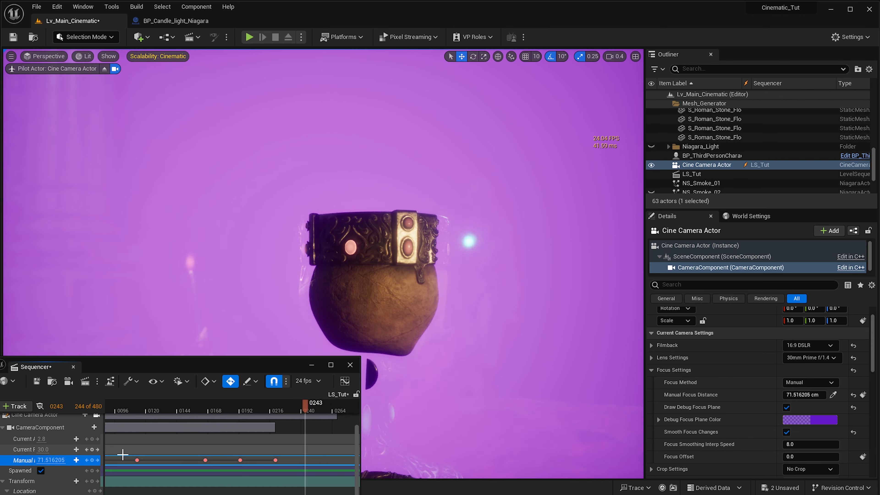
click(91, 460)
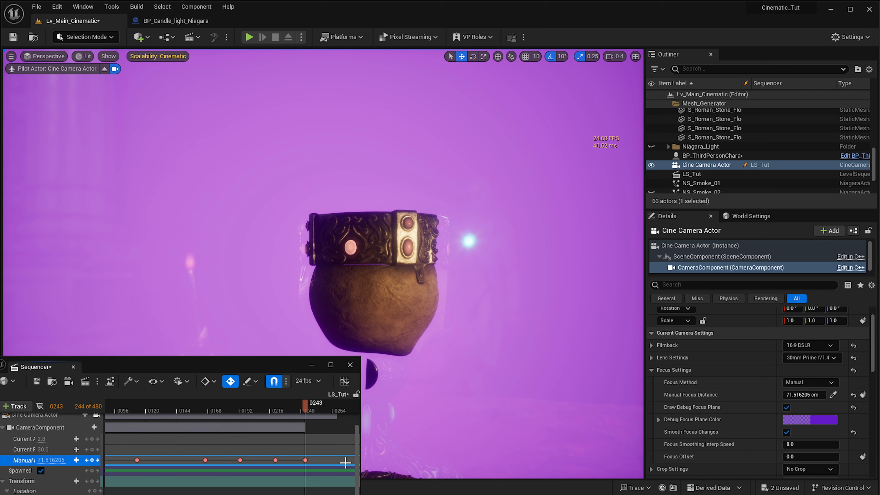
drag(306, 411, 325, 416)
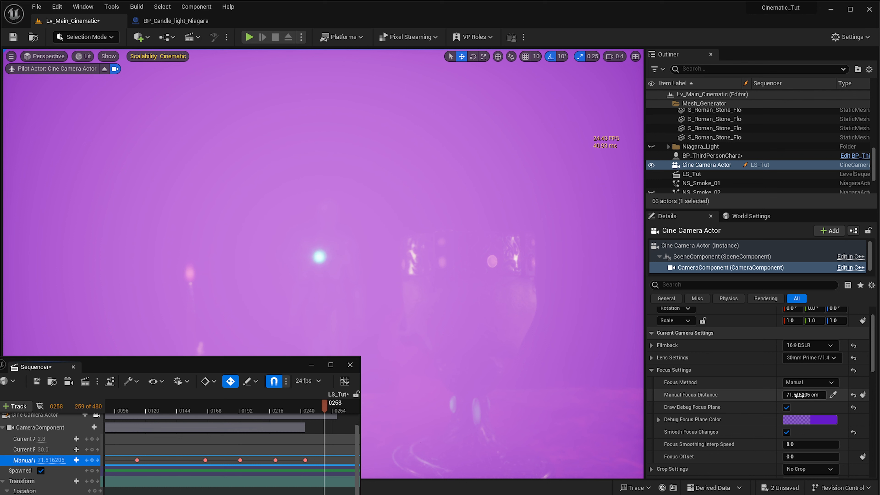
drag(803, 395, 833, 395)
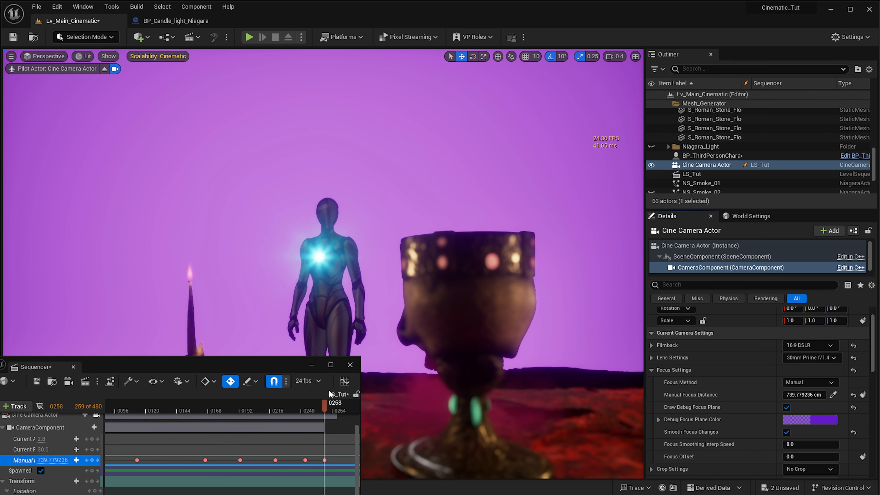
- Play the sequence onward from frame 258 and turn off Draw Debug Focus Plane
click(298, 405)
key(space)
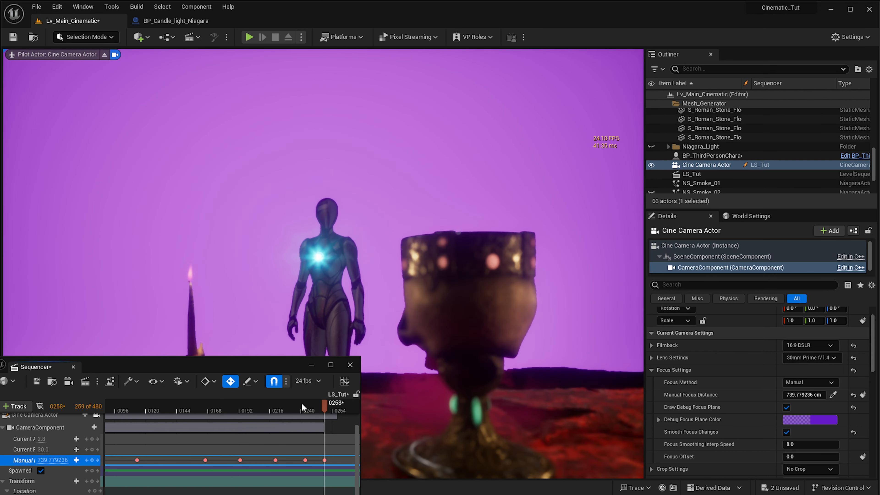
click(786, 407)
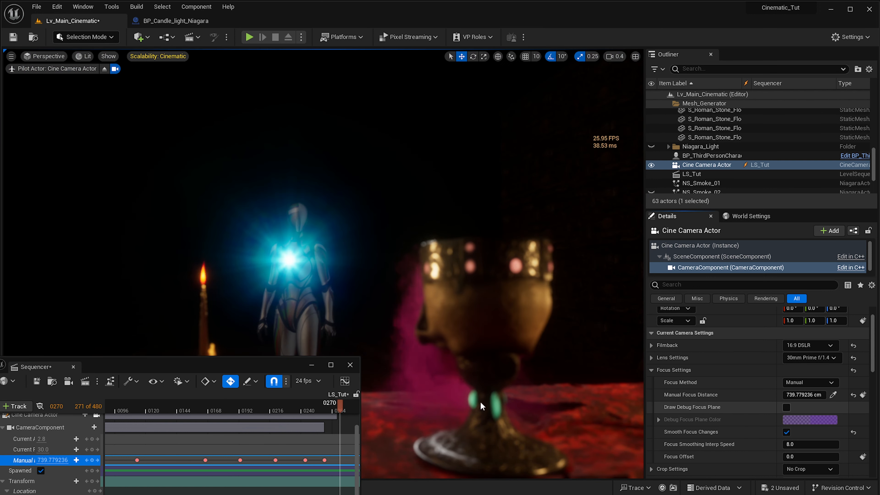
- Replay the camera move and focus pull from the goblet to the mannequin
click(225, 406)
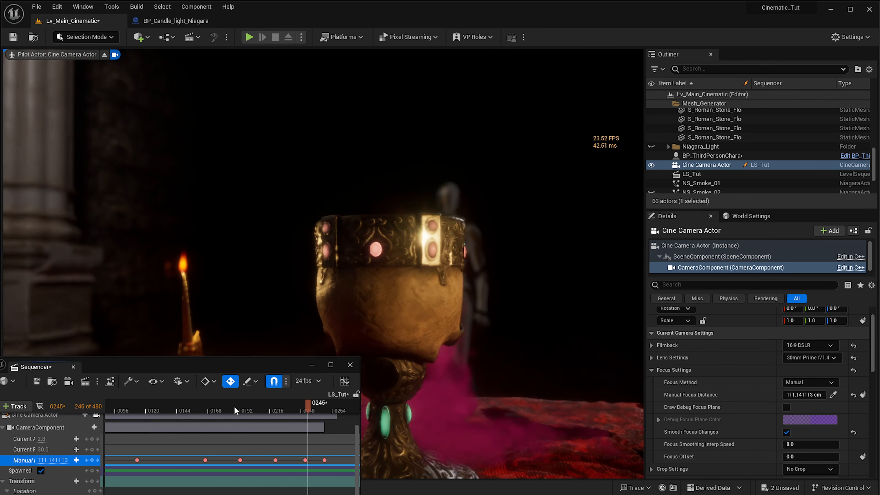
key(space)
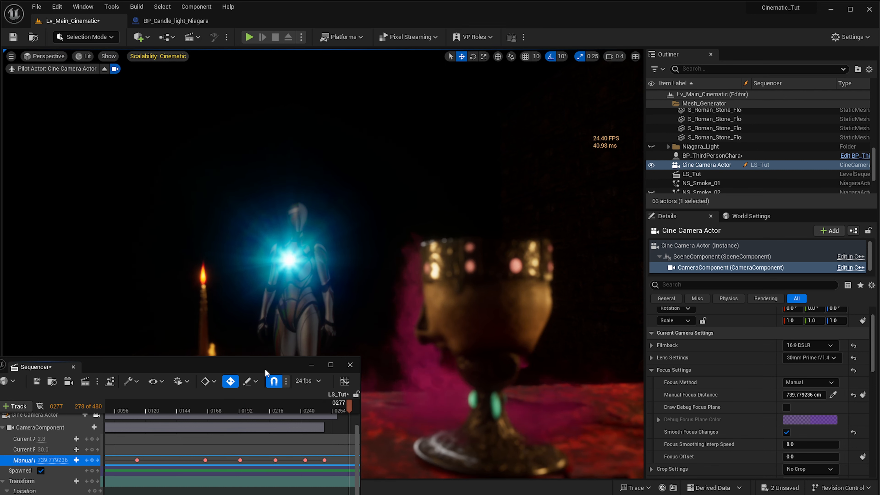
- Make room in the Sequencer for more tracks and add the NS_Smoke_01 Niagara actor to the LS_Tut sequence
drag(266, 373, 283, 348)
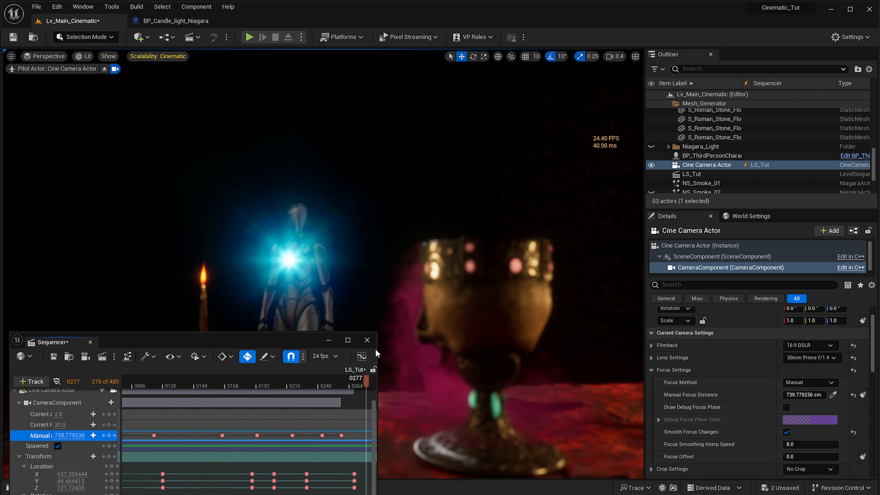
drag(268, 347, 273, 272)
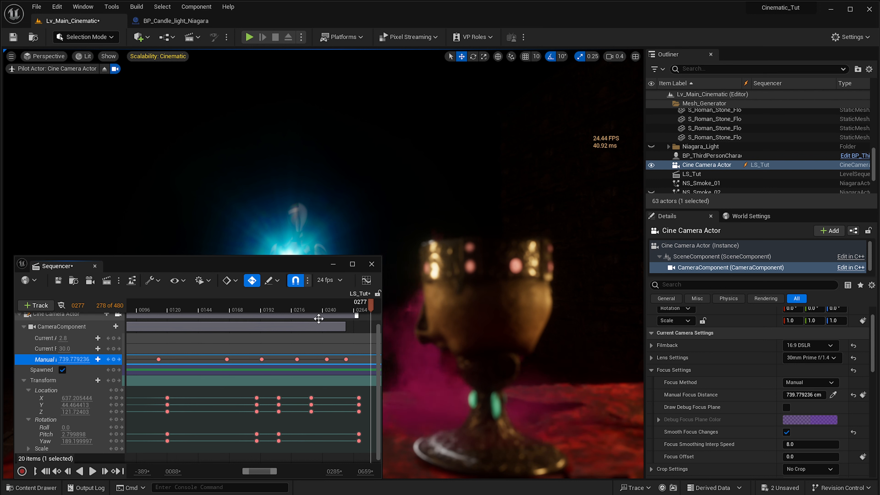
ctrl+scroll(265, 371, down, 5)
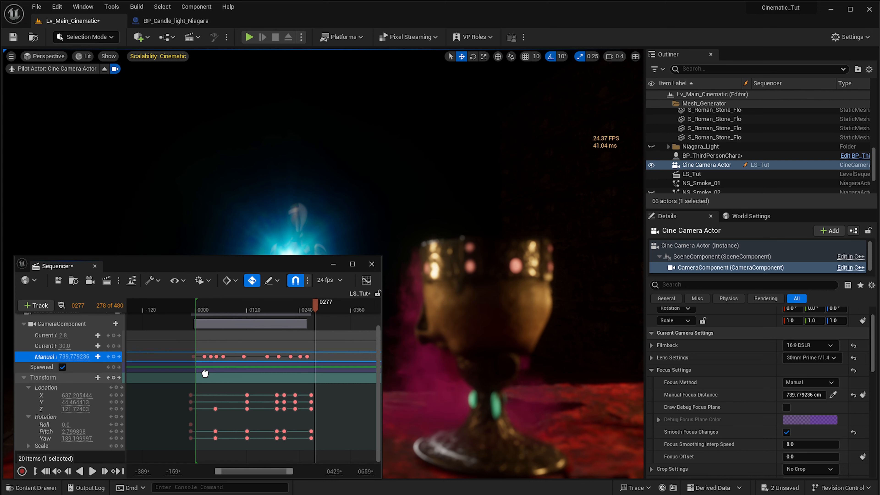
click(701, 183)
scroll(701, 183, down, 3)
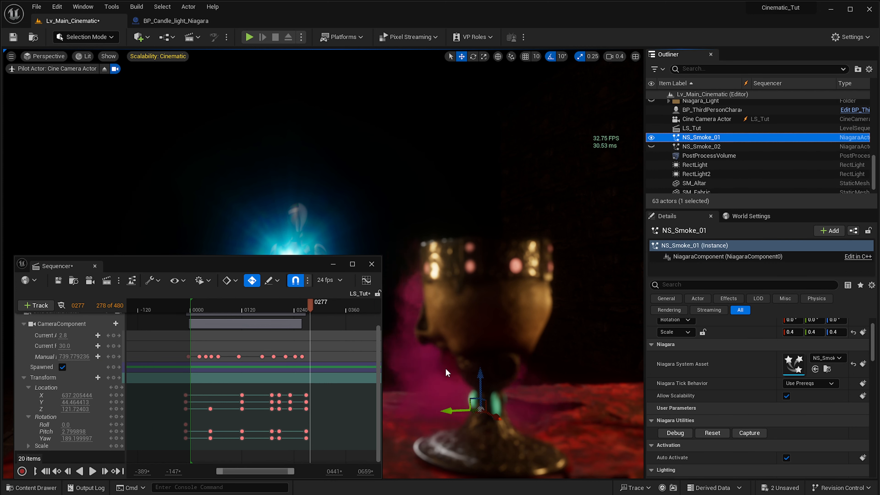
drag(277, 256, 277, 129)
drag(701, 138, 29, 398)
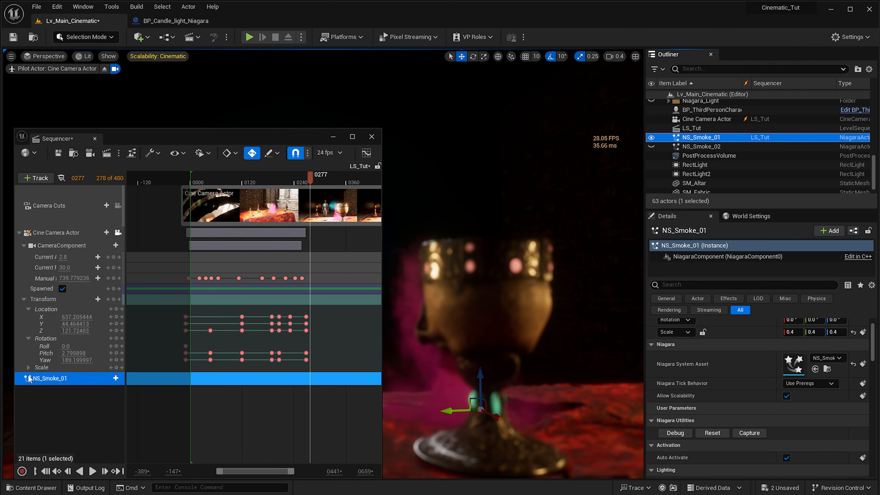
- Preview the sequence to frame 182 and add NiagaraComponent0 with a Niagara System Life Cycle Track to NS_Smoke_01 there
drag(229, 181, 193, 181)
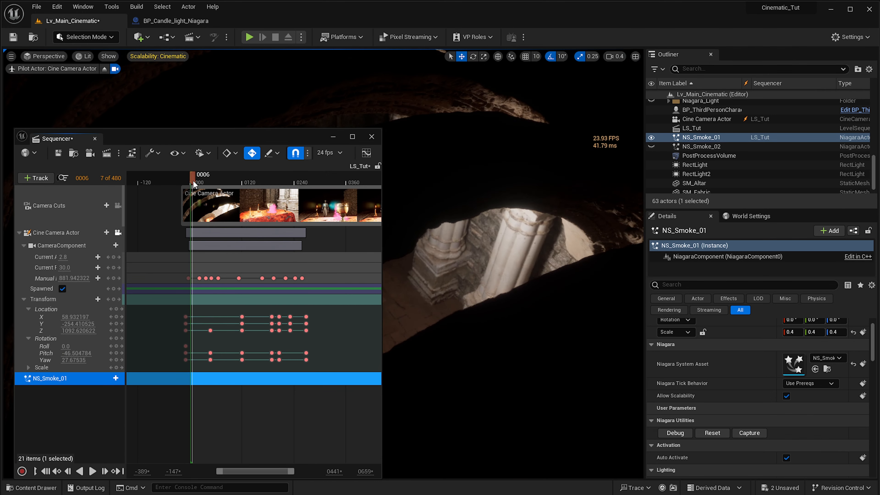
key(space)
key(space)
double_click(282, 218)
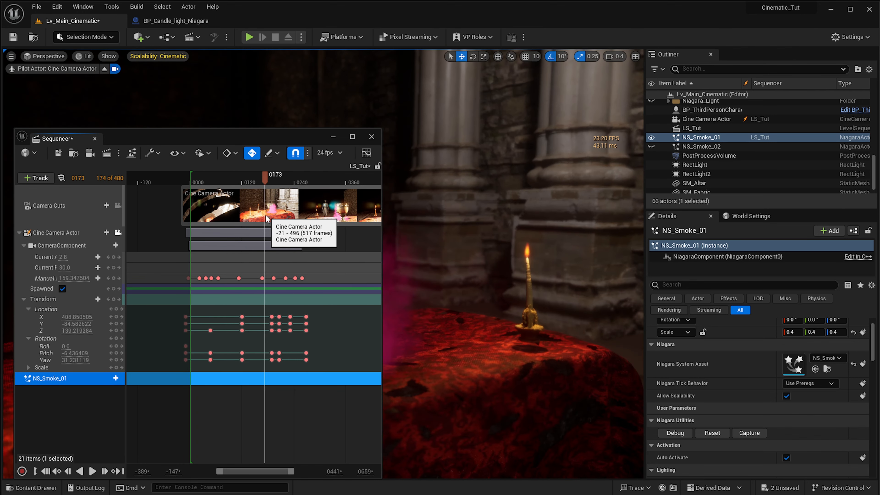
click(116, 378)
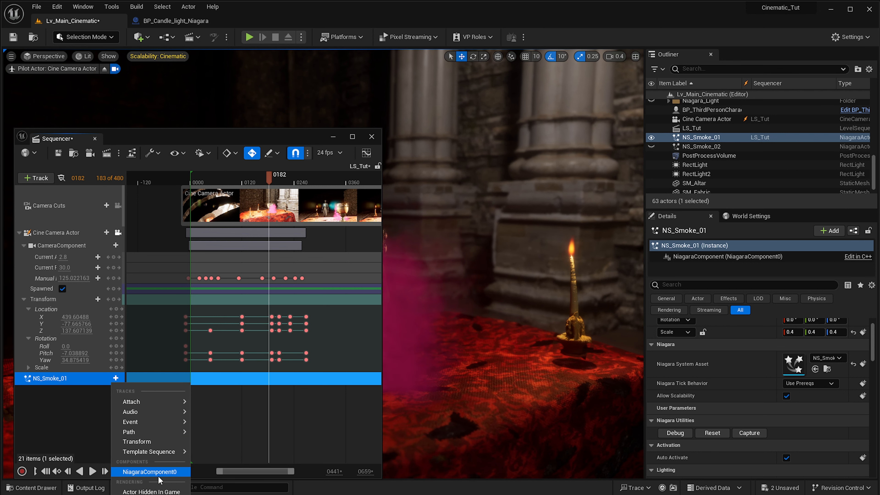
click(152, 472)
click(116, 391)
click(149, 430)
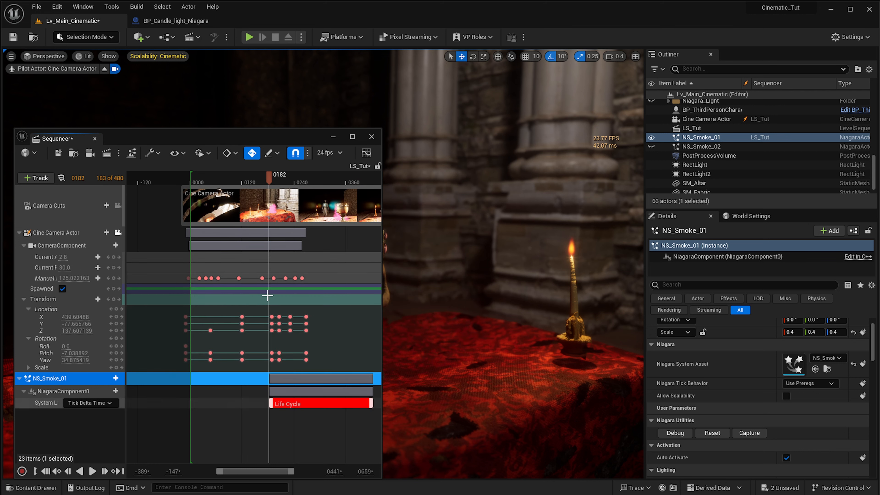
- Switch the viewport to Cinematic Viewport, view it through the Cine Camera Actor, and move the Sequencer window out of the way
click(205, 177)
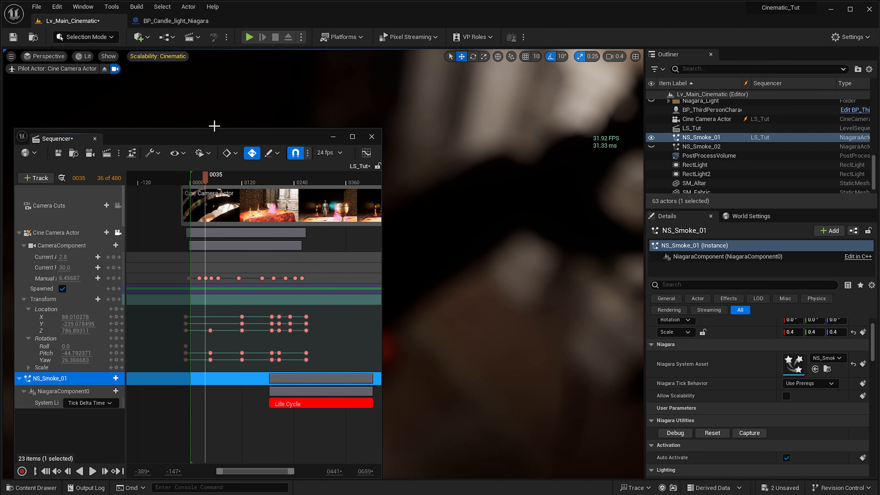
drag(218, 136, 605, 106)
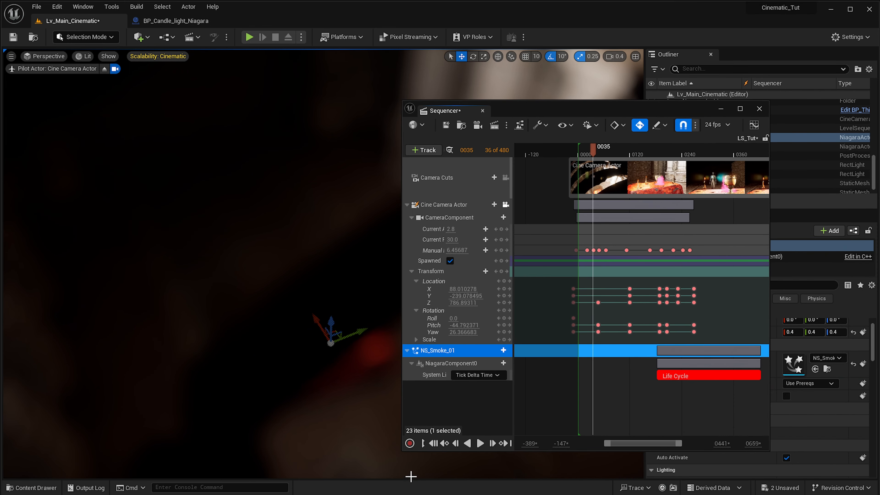
drag(565, 112, 798, 0)
click(11, 56)
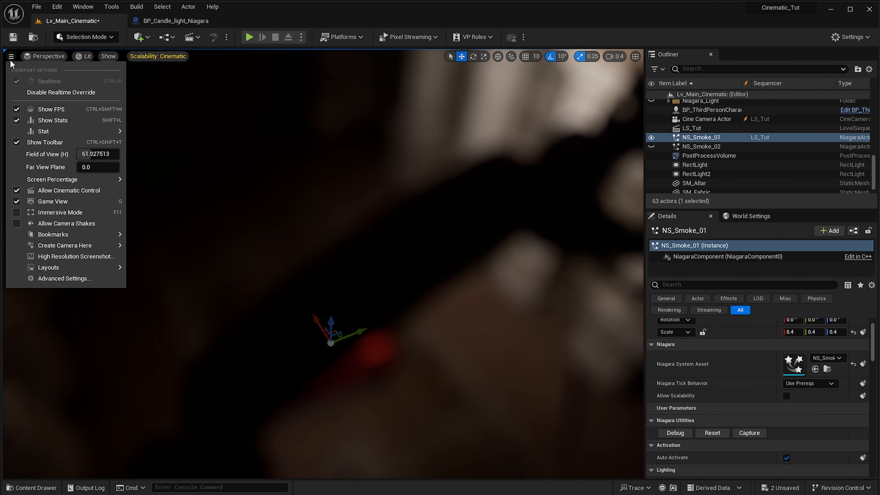
click(39, 57)
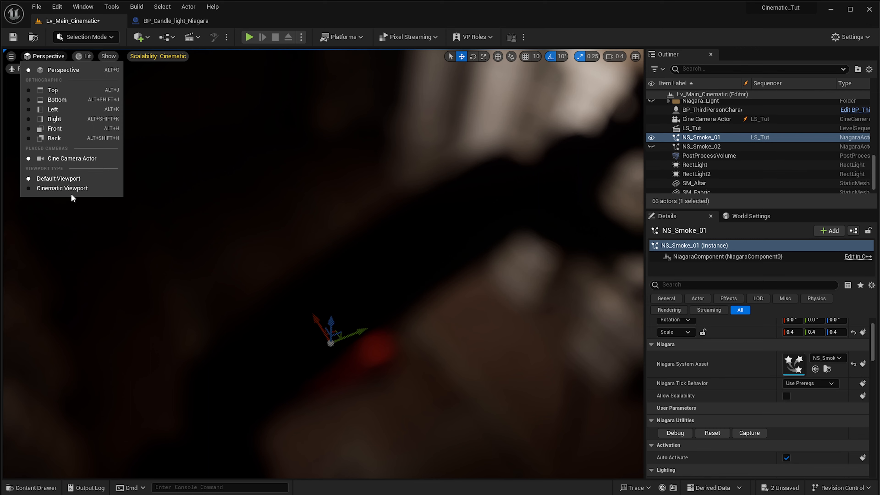
click(65, 190)
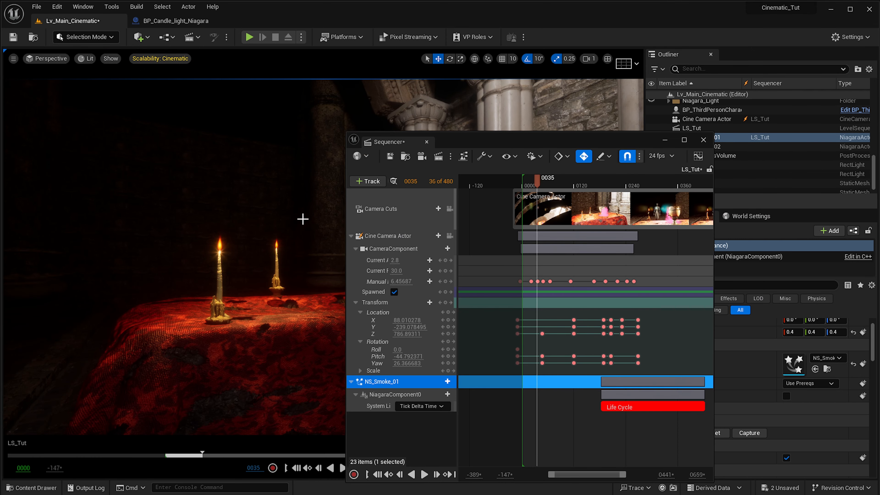
click(439, 236)
click(450, 236)
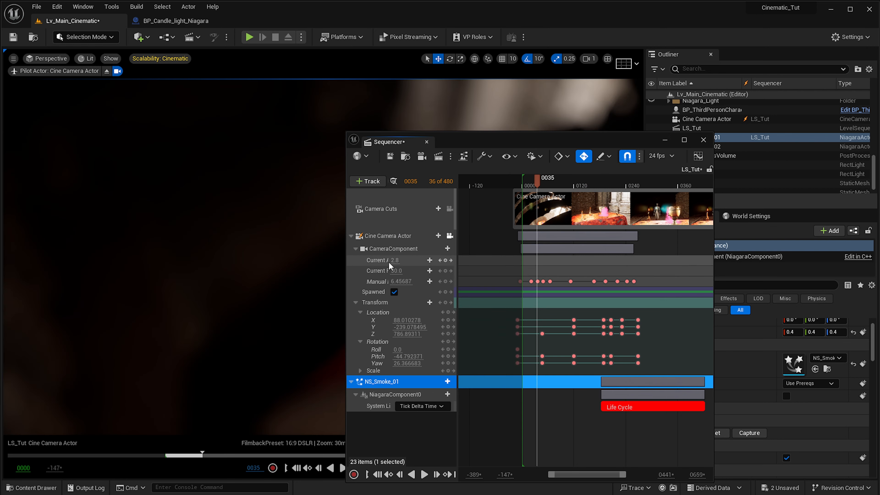
drag(513, 141, 878, 141)
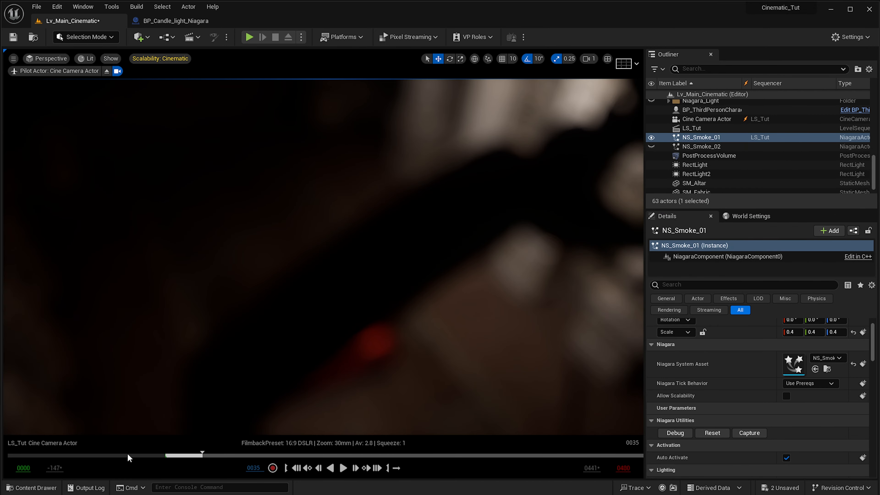
- Play the sequence from frame 1 in the cinematic viewport to check when the first smoke starts
drag(186, 459, 166, 460)
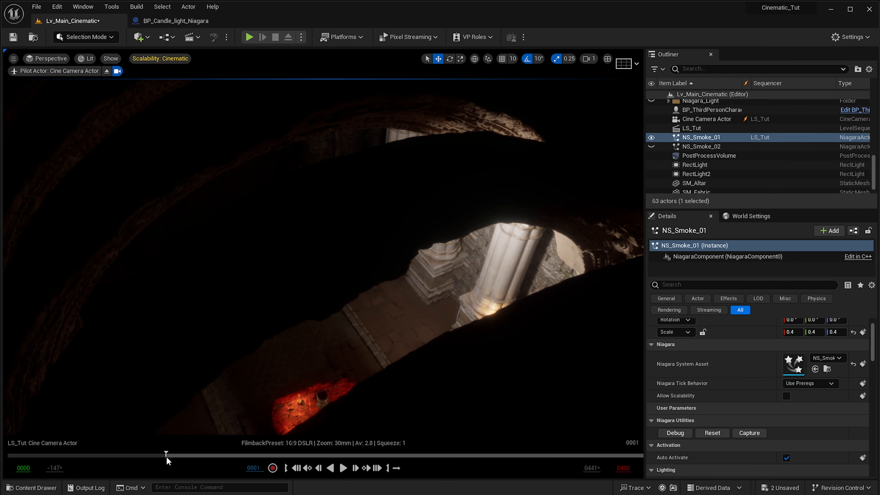
click(342, 471)
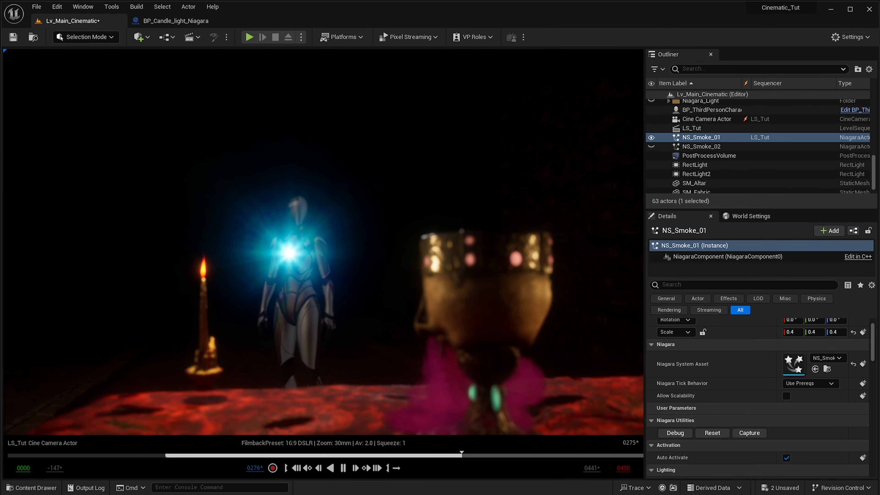
- Stop playback and extend the NS_Smoke_01 Life Cycle section to about frame 600, past the sequence end
drag(879, 118, 679, 112)
right_drag(806, 391, 685, 393)
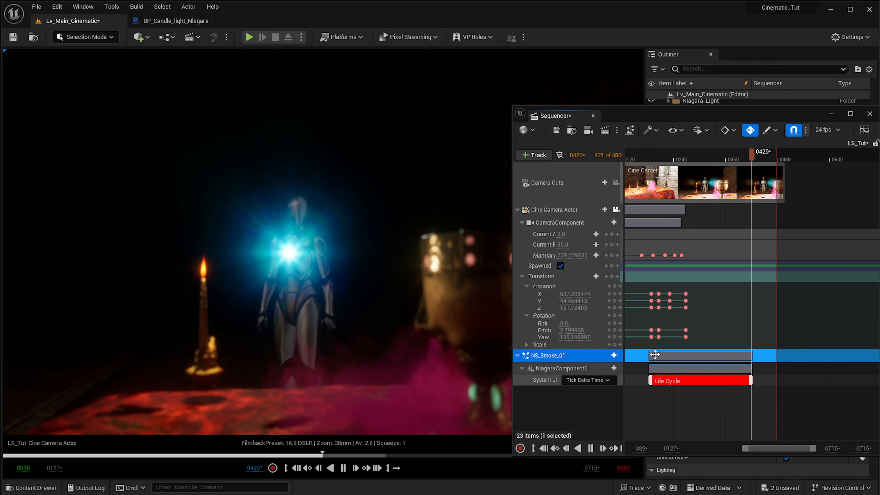
key(space)
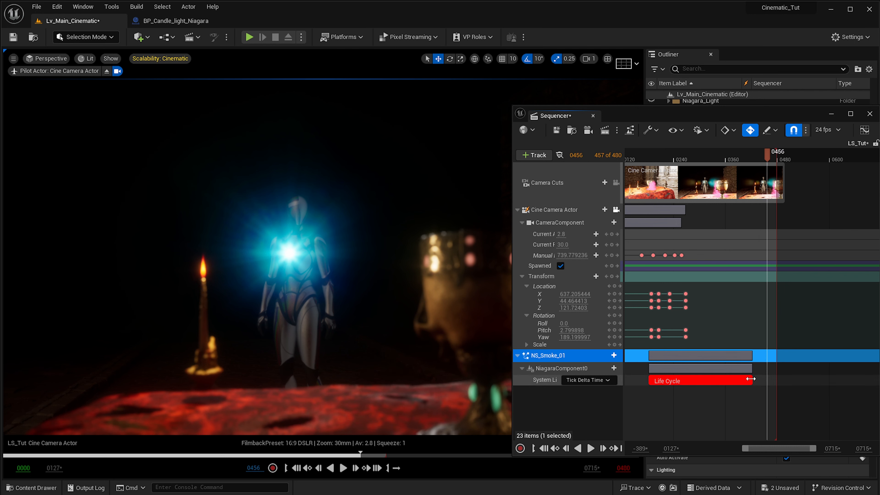
drag(752, 380, 830, 379)
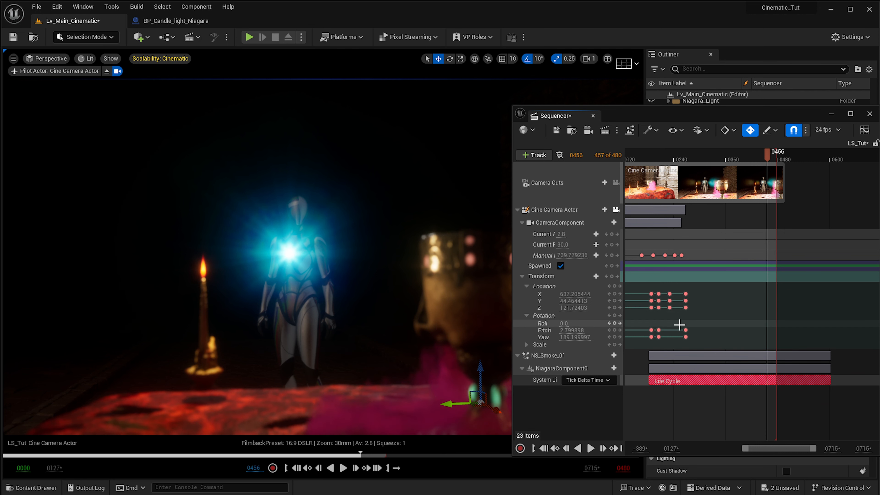
- Make the NS_Smoke_02 actor visible in the level and add it to the LS_Tut sequence
drag(702, 115, 349, 126)
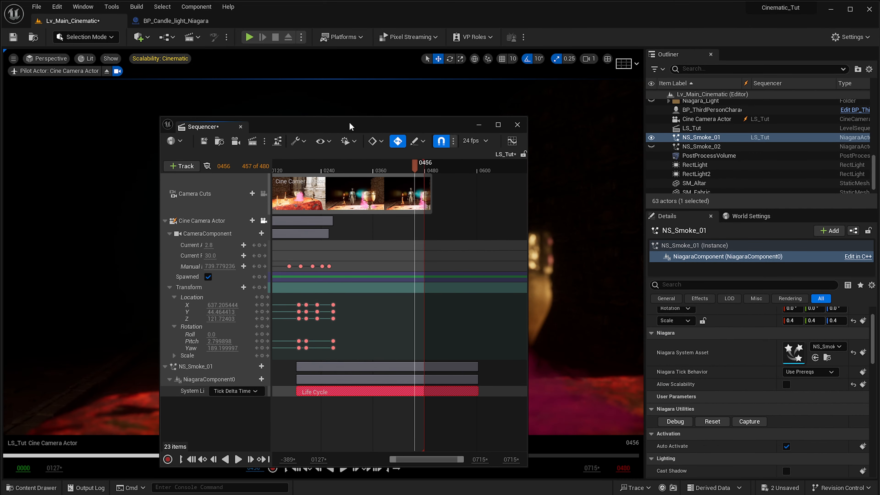
click(651, 146)
click(701, 146)
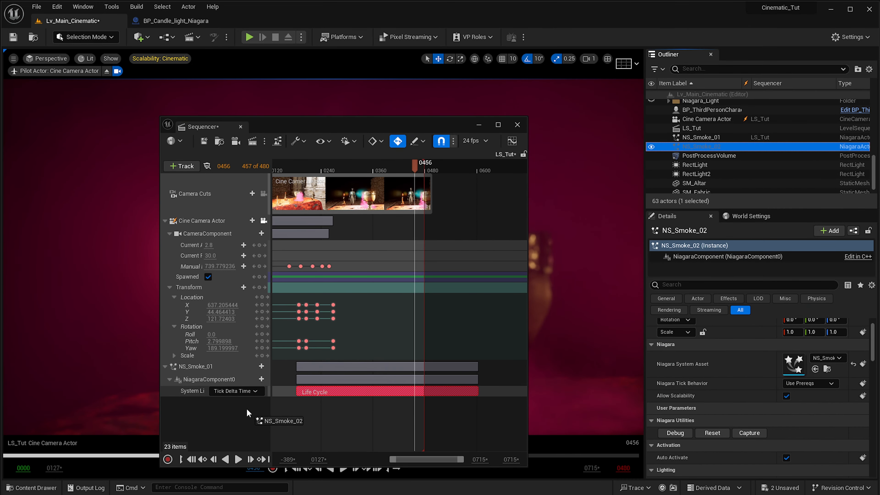
drag(247, 413, 247, 413)
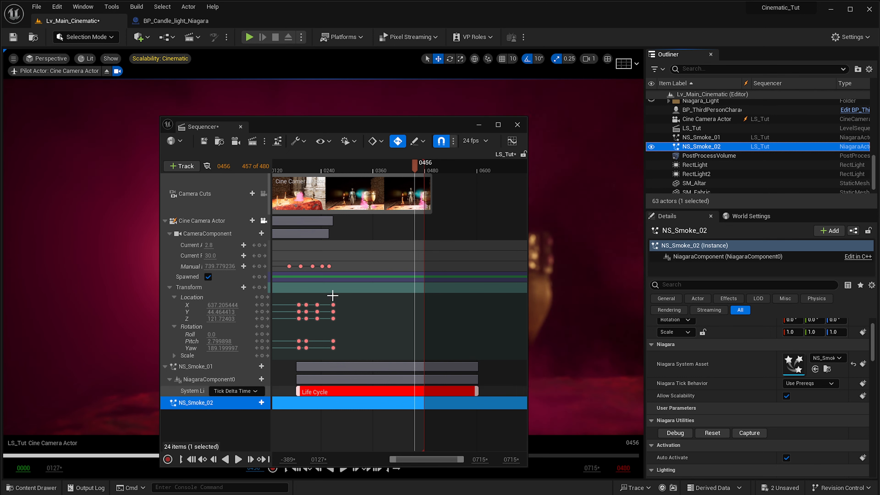
- Add NiagaraComponent0 with a Niagara System Life Cycle Track to NS_Smoke_02 at frame 250, and extend its section to frame 600
drag(415, 165, 323, 192)
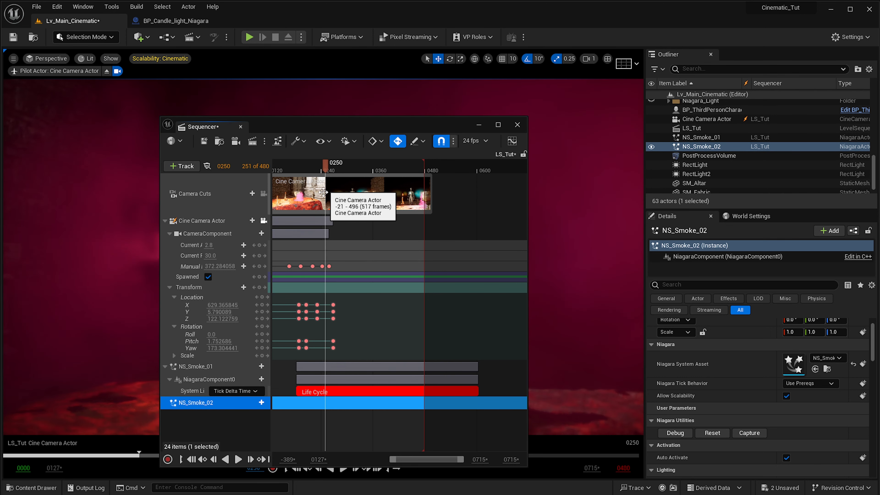
click(261, 403)
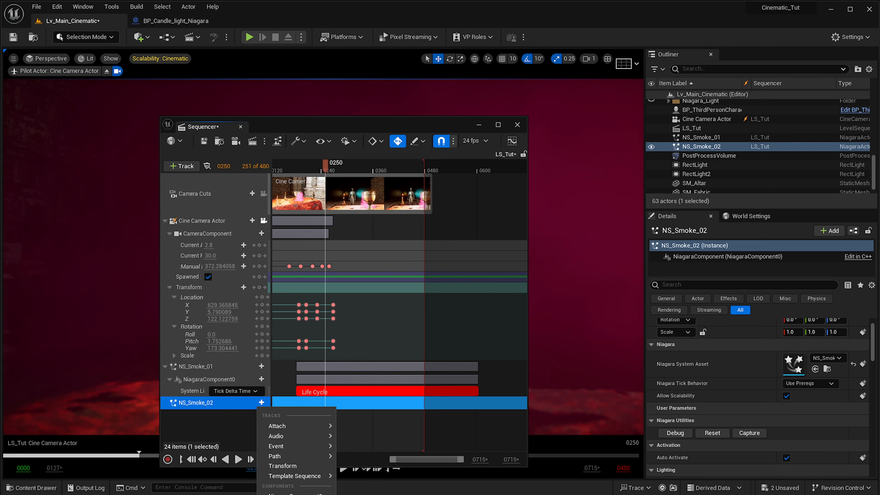
click(295, 492)
click(262, 415)
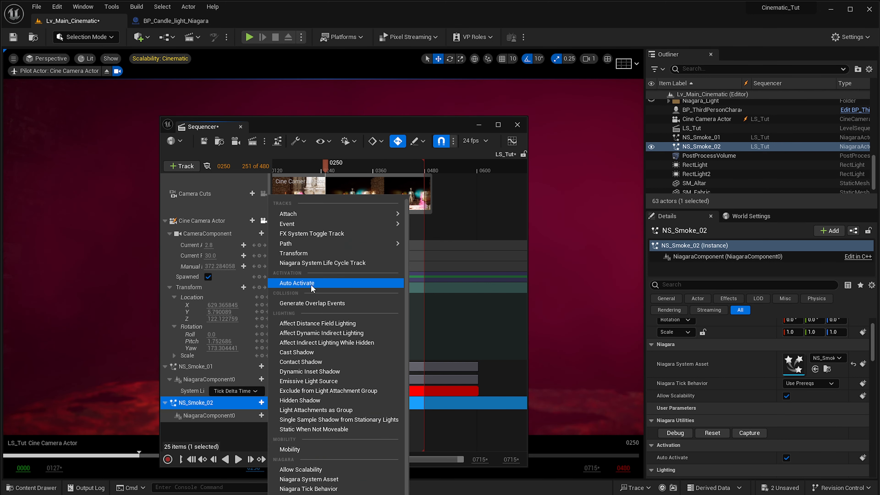
click(312, 262)
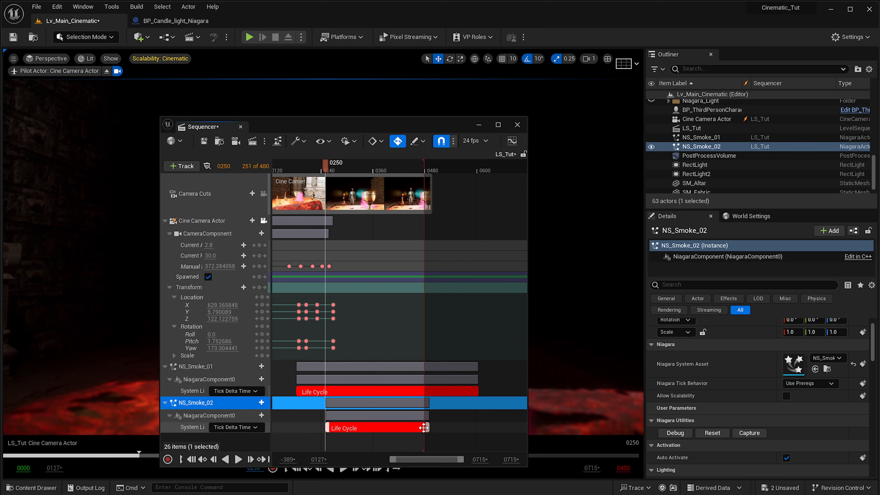
drag(429, 429, 477, 428)
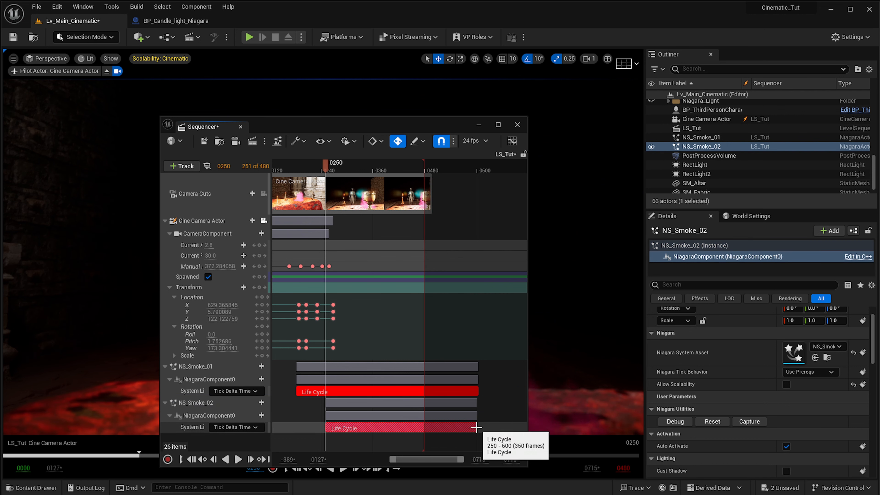
- Play the sequence from frame 162 to its end in the unobstructed viewport to review both smoke effects
click(287, 170)
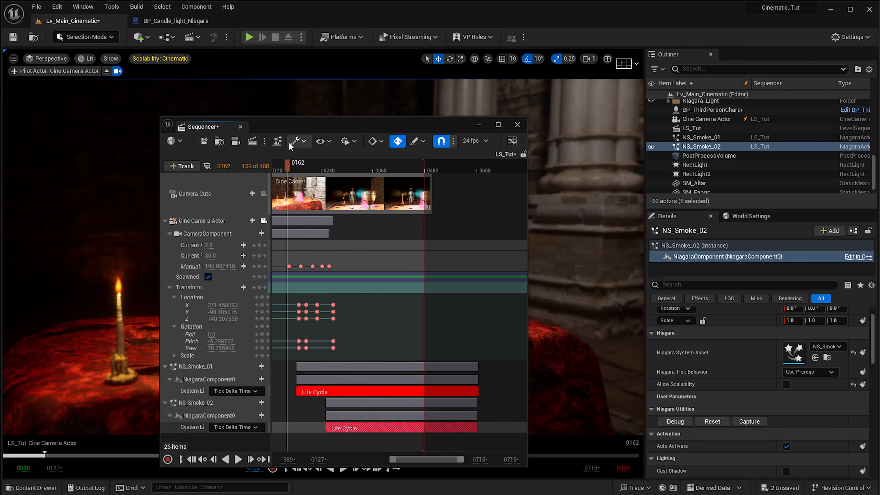
drag(376, 122, 879, 120)
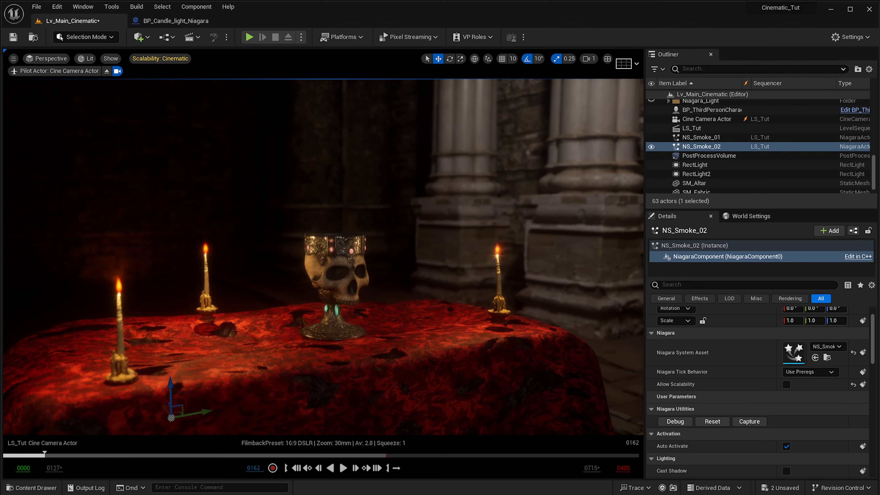
key(space)
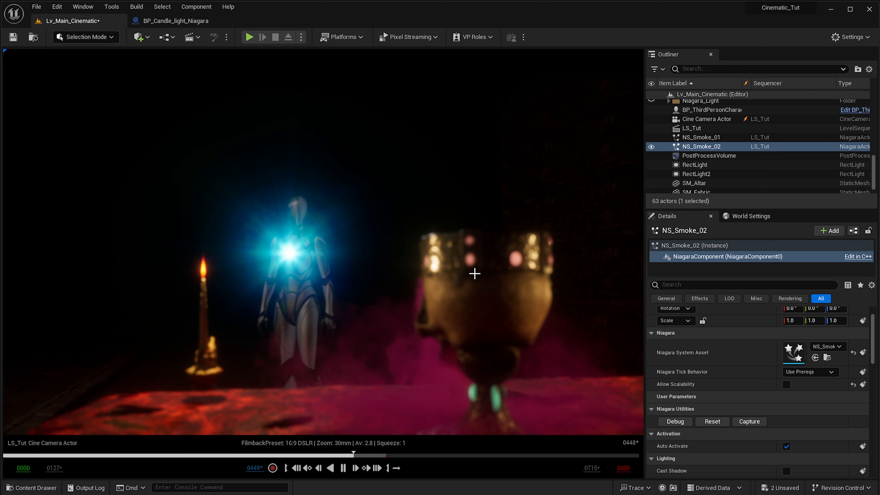
key(space)
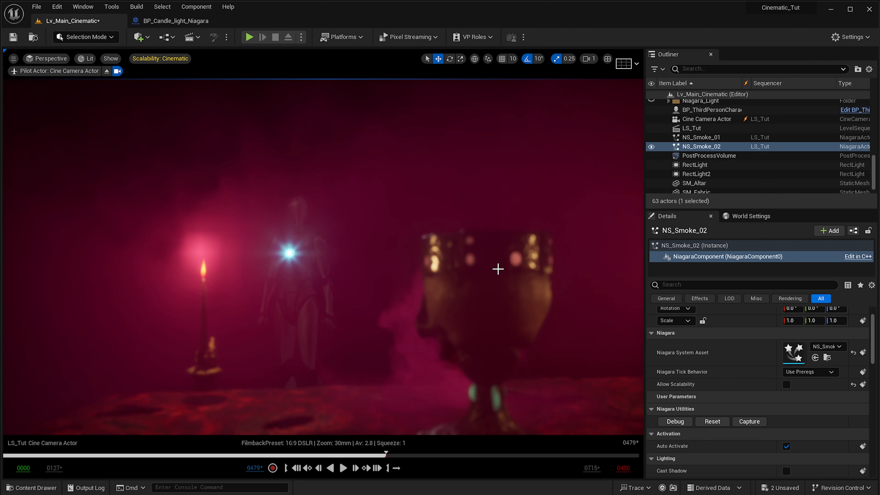
- Move the NS_Smoke_02 Life Cycle section earlier to start around frame 120, and extend its end to about frame 555
key(space)
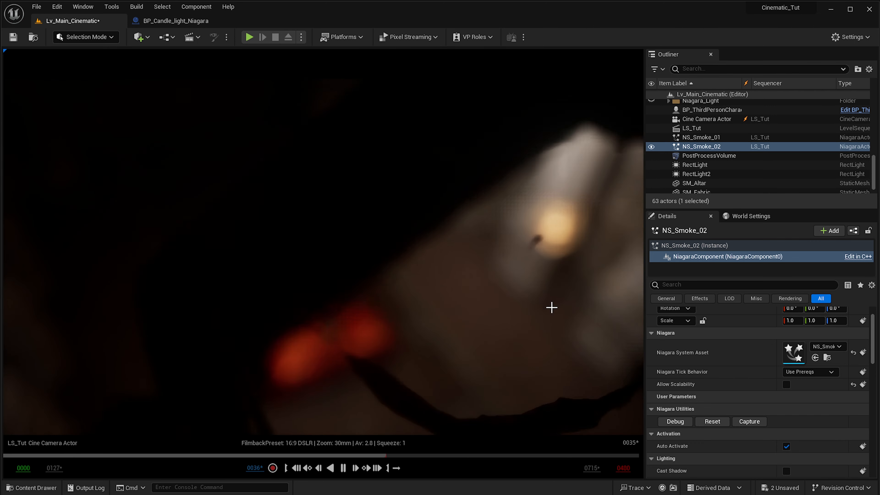
key(space)
drag(590, 132, 559, 108)
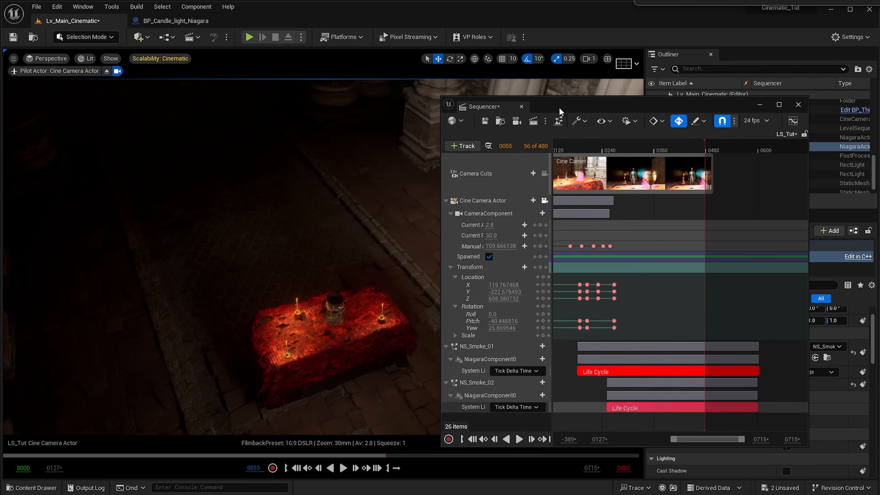
drag(664, 410, 640, 409)
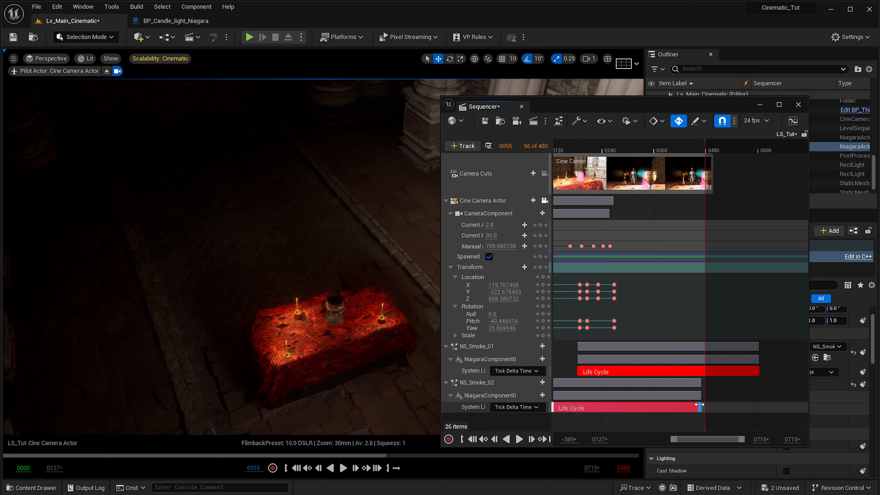
drag(699, 405, 735, 406)
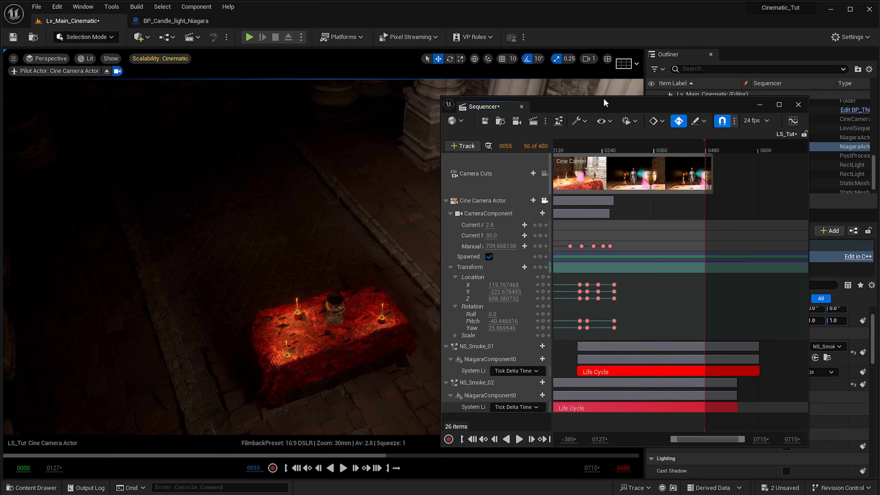
- Clear the Sequencer window from the viewport and play the sequence from frame 55 to its end to review the smoke timing
drag(603, 103, 879, 114)
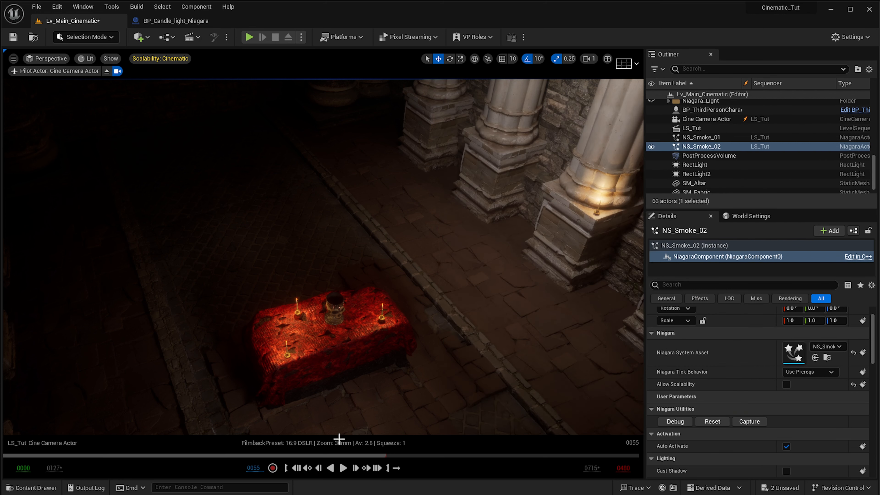
click(344, 468)
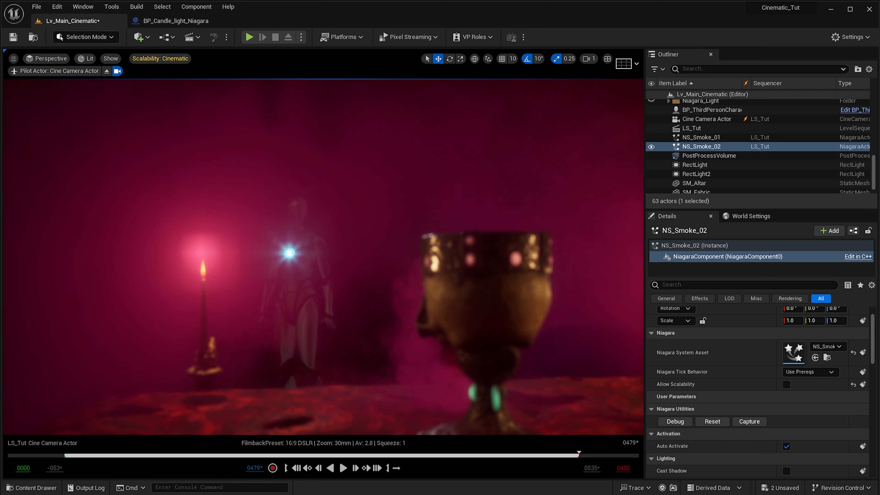
- Bring the Sequencer back into view and shift the Camera Cuts section slightly earlier so its end aligns with the sequence end at frame 480
drag(879, 130, 323, 124)
ctrl+scroll(431, 295, down, 3)
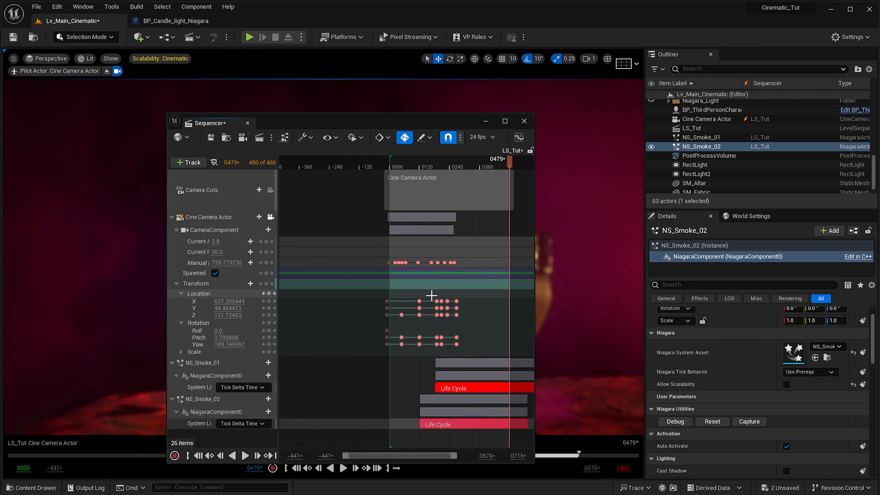
right_drag(430, 296, 296, 305)
ctrl+scroll(402, 222, down, 1)
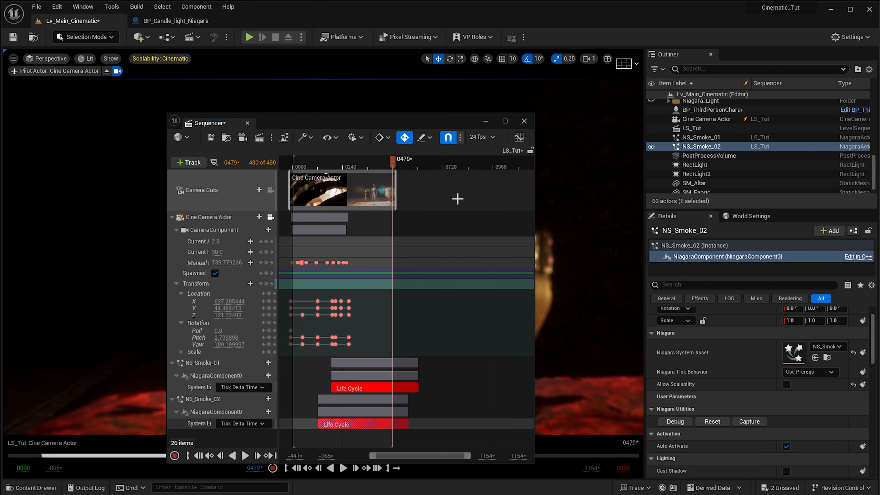
drag(380, 171, 376, 170)
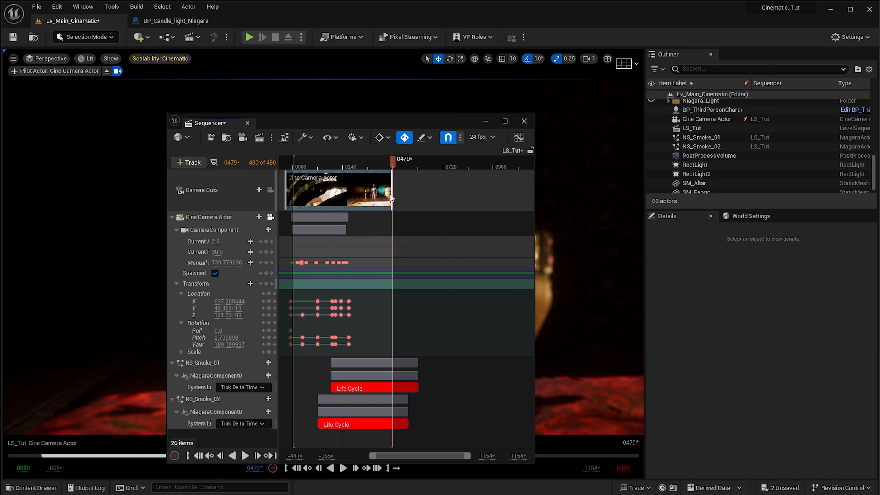